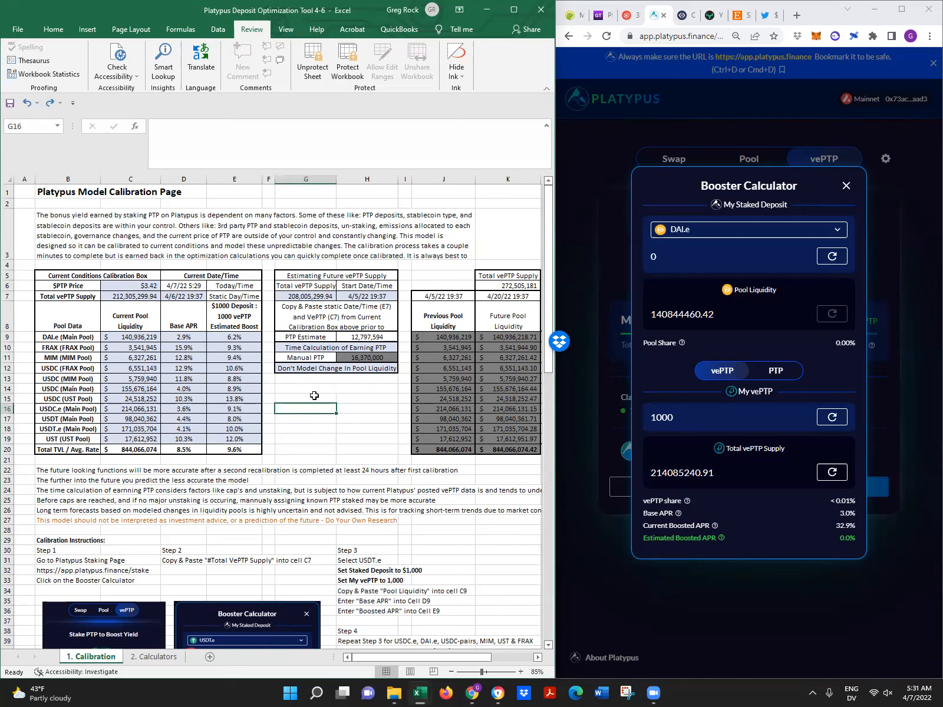
Copy the total vePTP supply and static date/time from C7:D7 and paste them as values into G7:H7.
click(137, 296)
drag(137, 295, 172, 296)
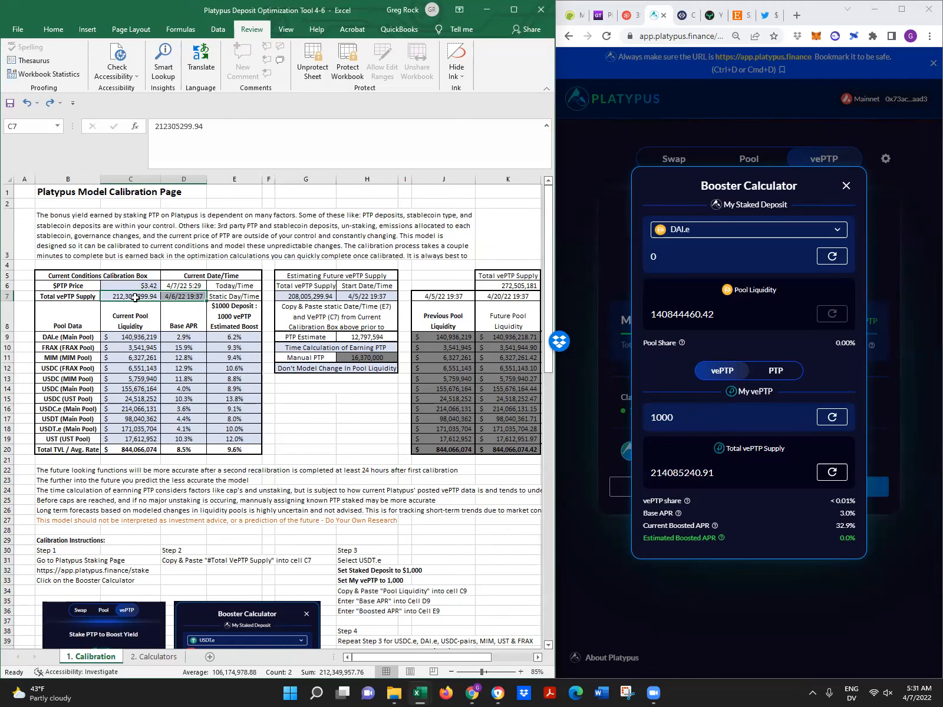
right_click(135, 297)
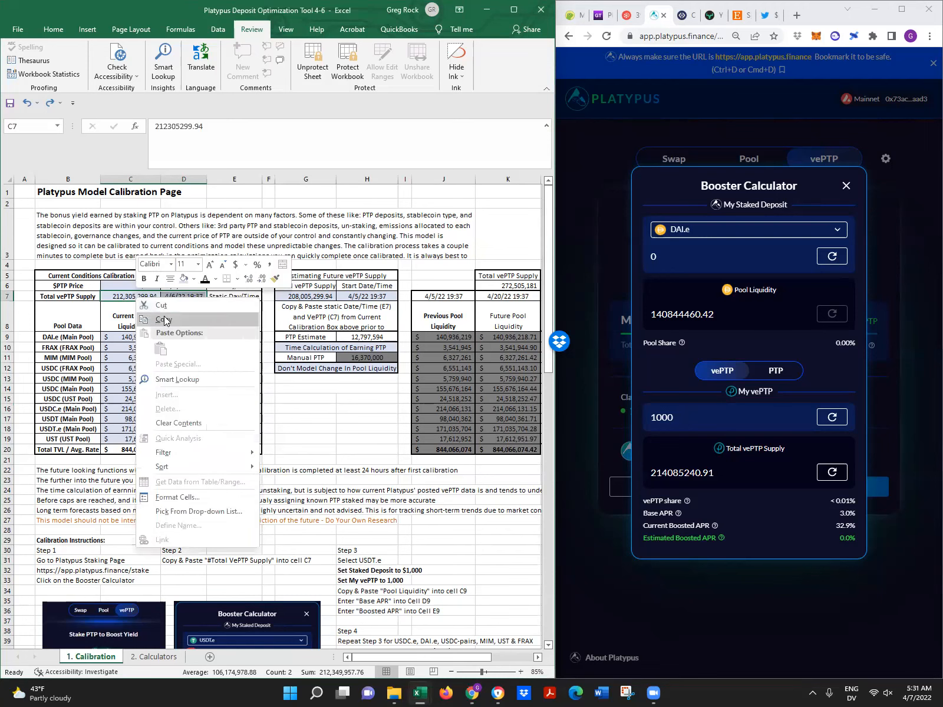
click(156, 318)
click(298, 297)
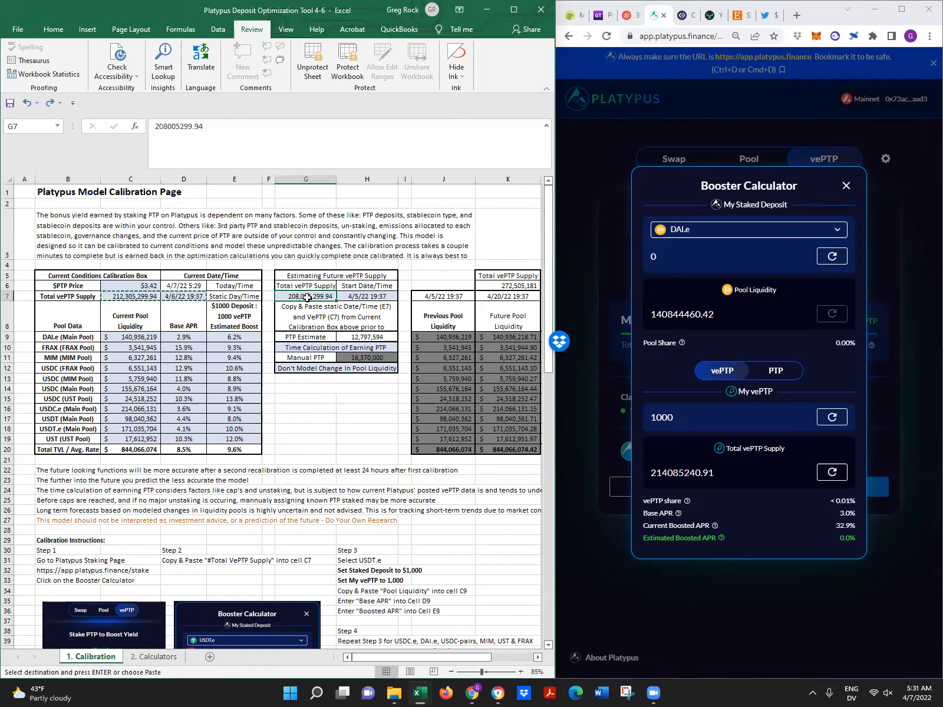
right_click(310, 299)
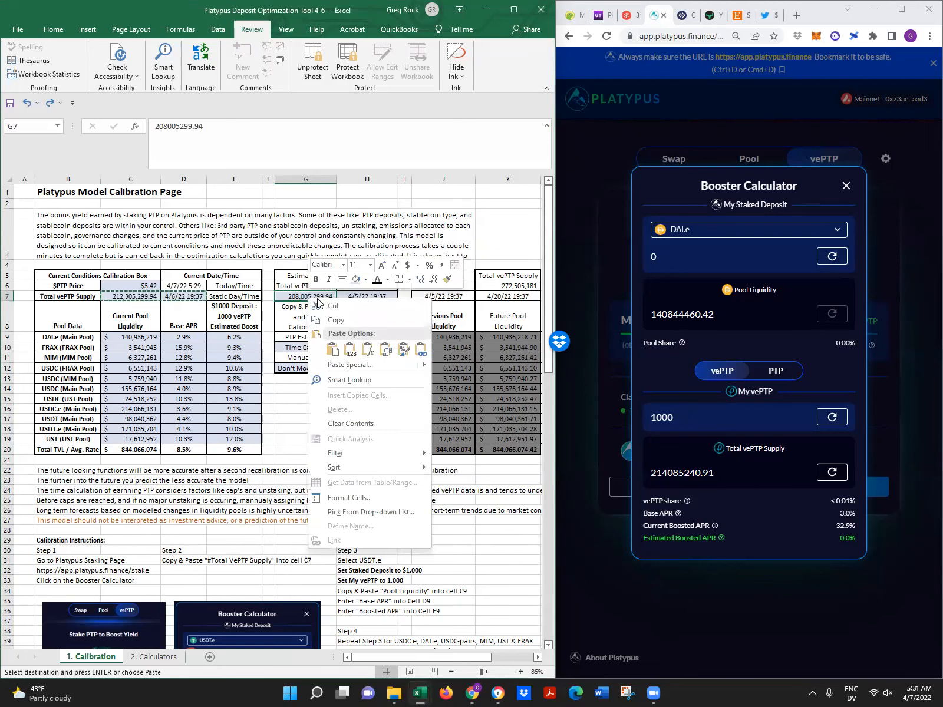
click(348, 351)
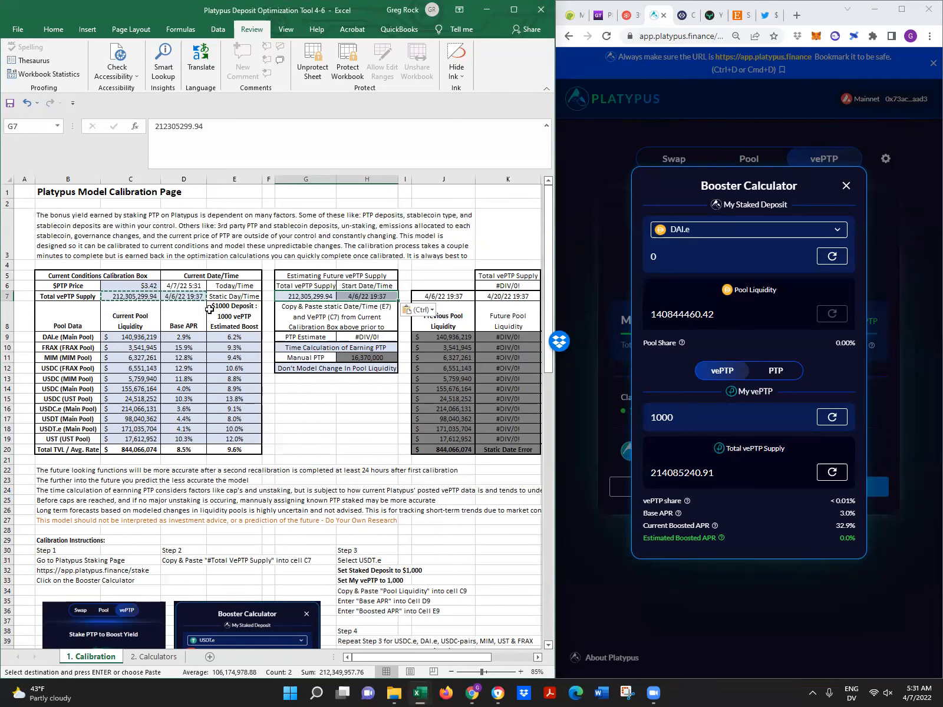
Copy the current date/time from D6 and paste it as a value into the static date/time cell D7.
click(192, 285)
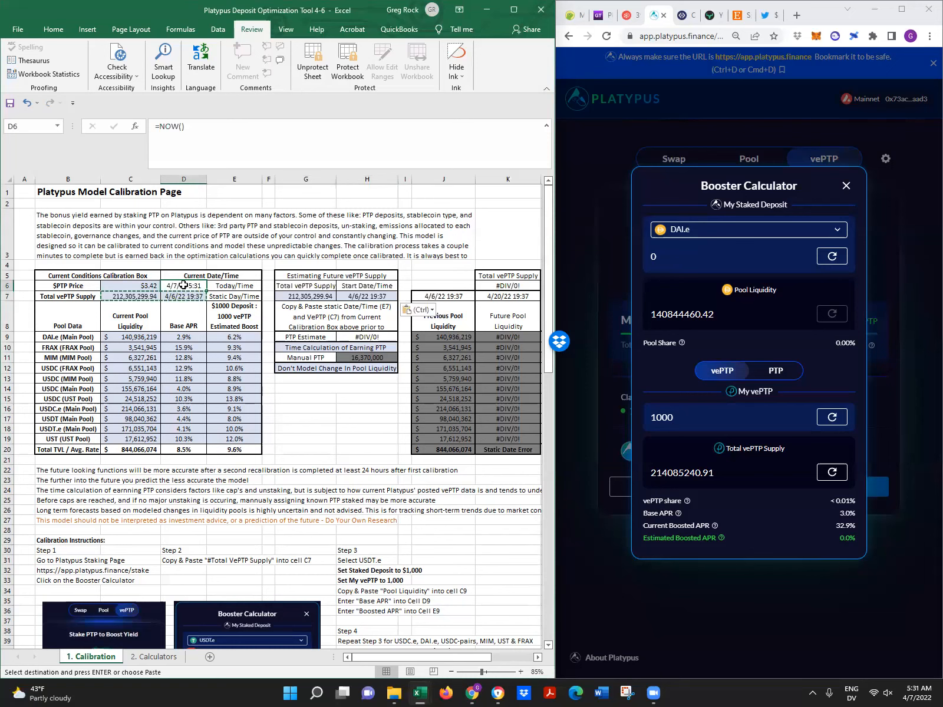
right_click(188, 288)
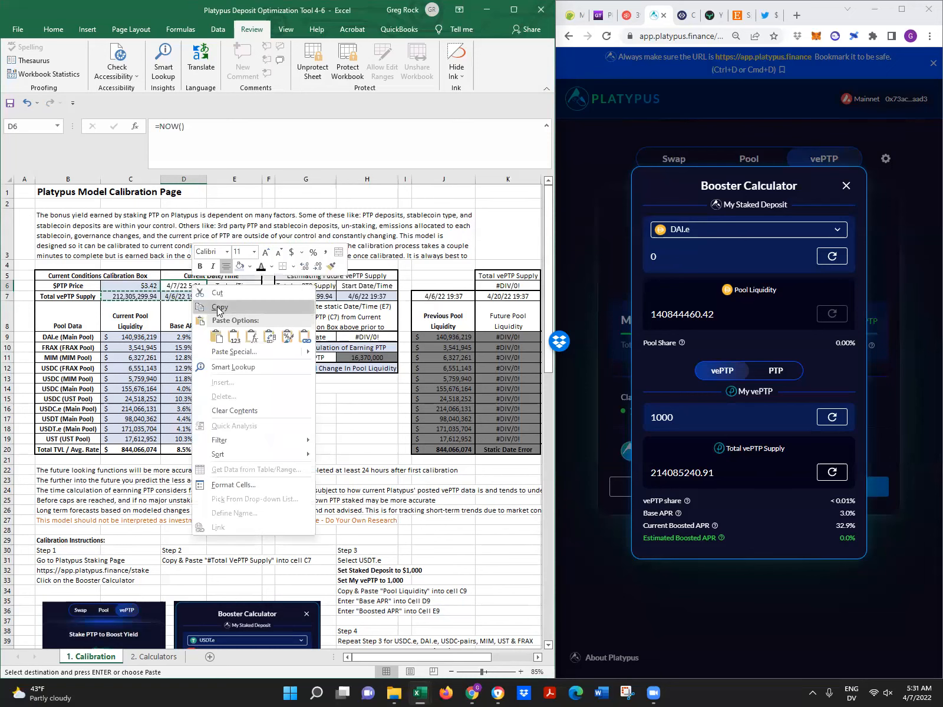
click(220, 308)
click(184, 294)
right_click(184, 295)
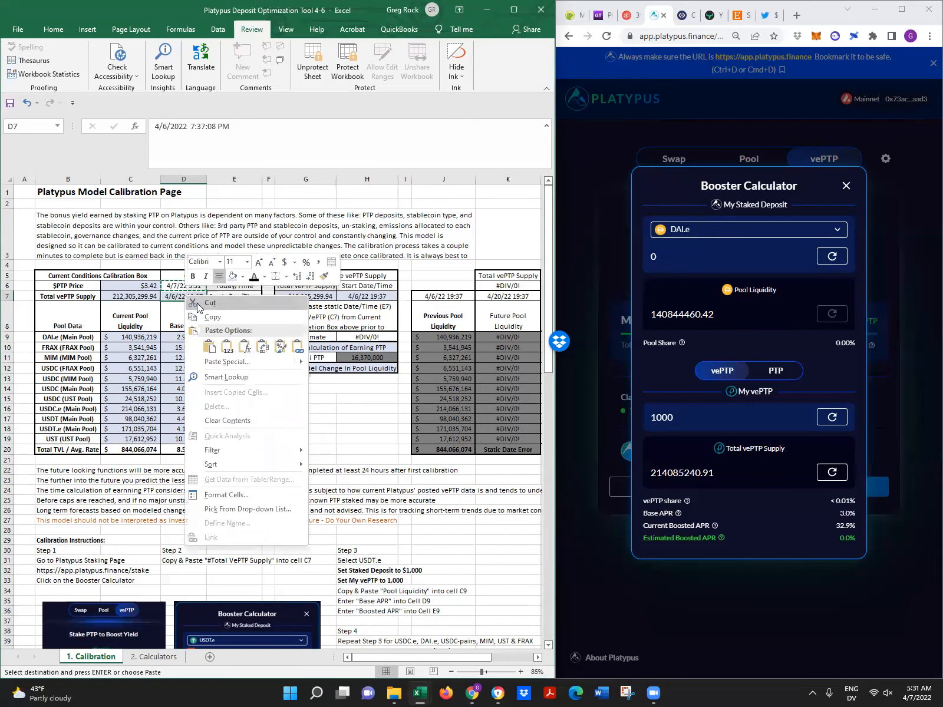
click(212, 349)
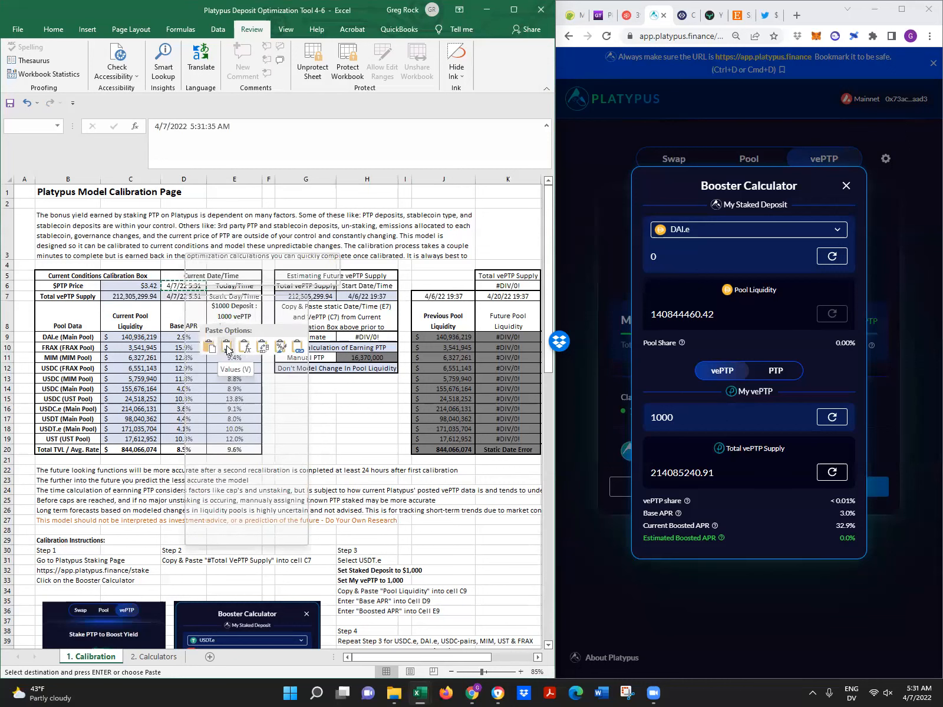
click(227, 350)
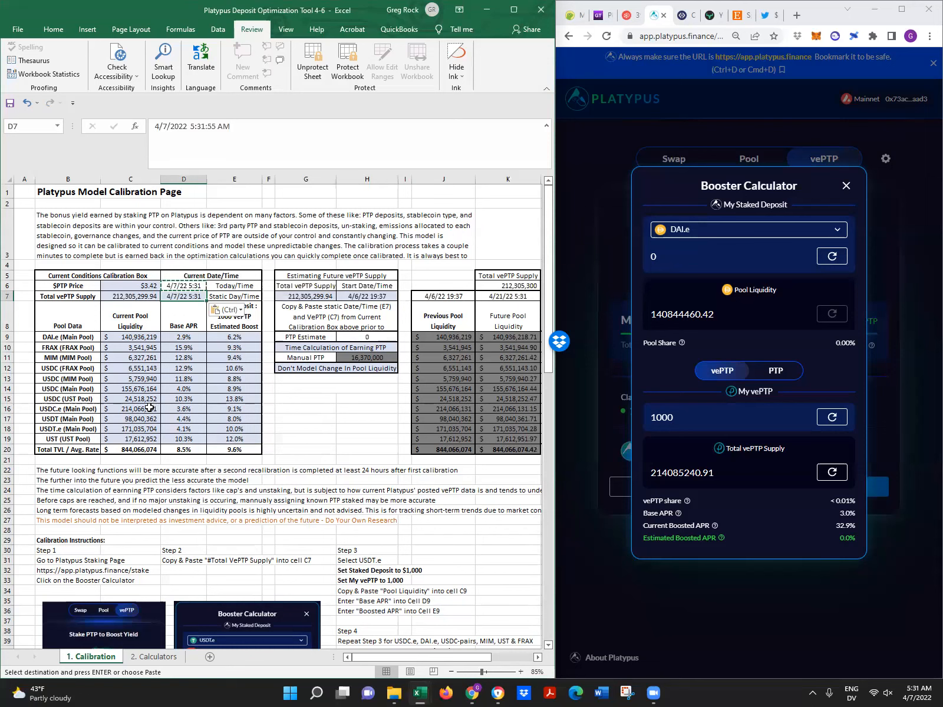
Copy the current pool liquidity figures in C9:C19 and paste them as values into the Previous Pool Liquidity column from J9.
drag(140, 335, 148, 441)
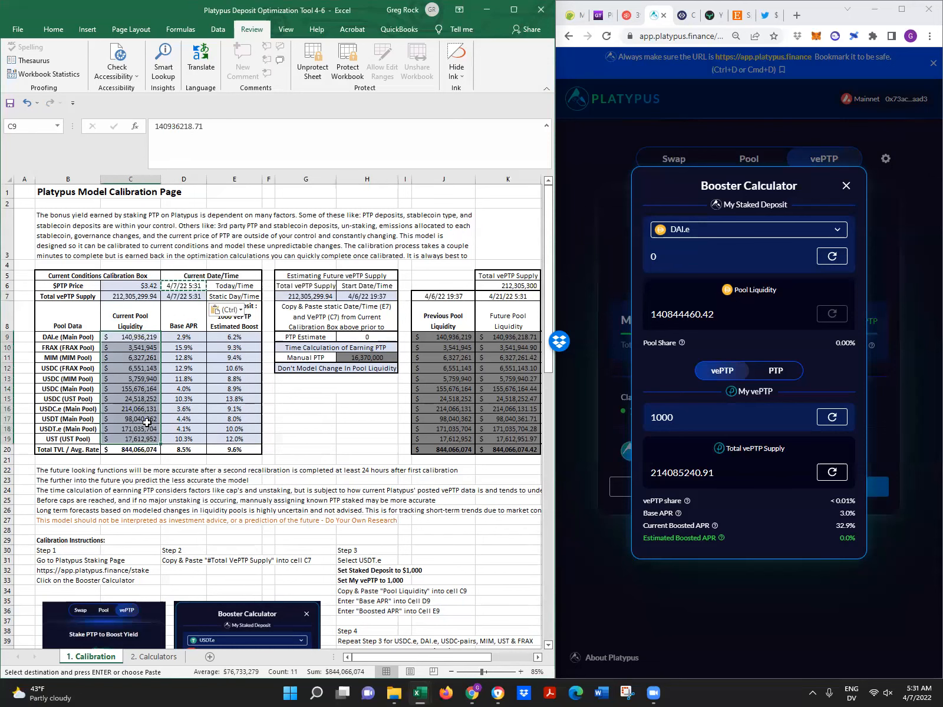
right_click(138, 354)
click(165, 376)
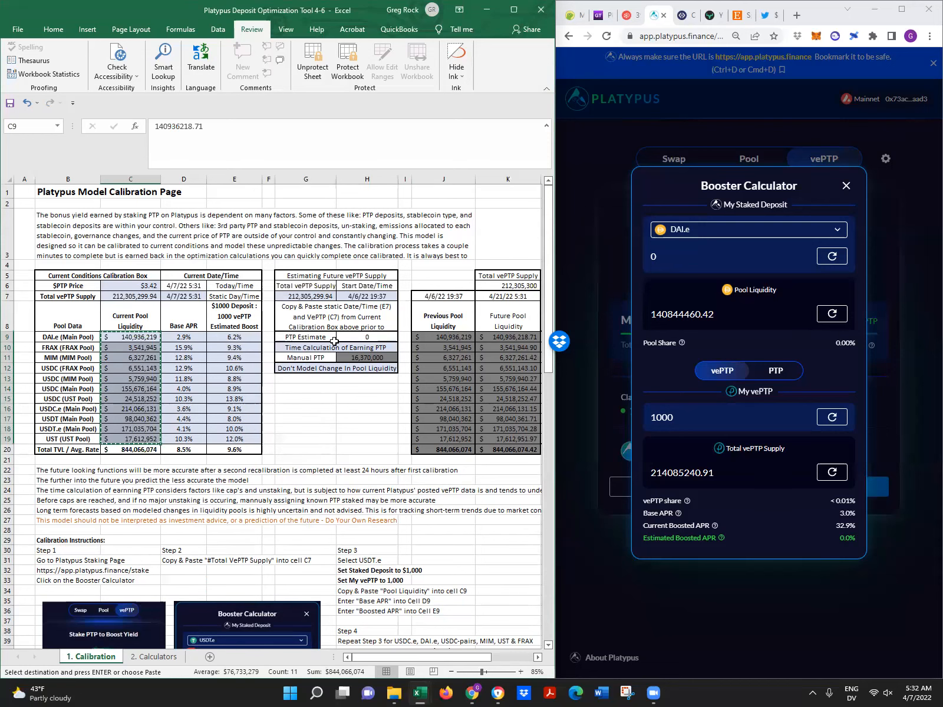
click(441, 340)
right_click(441, 340)
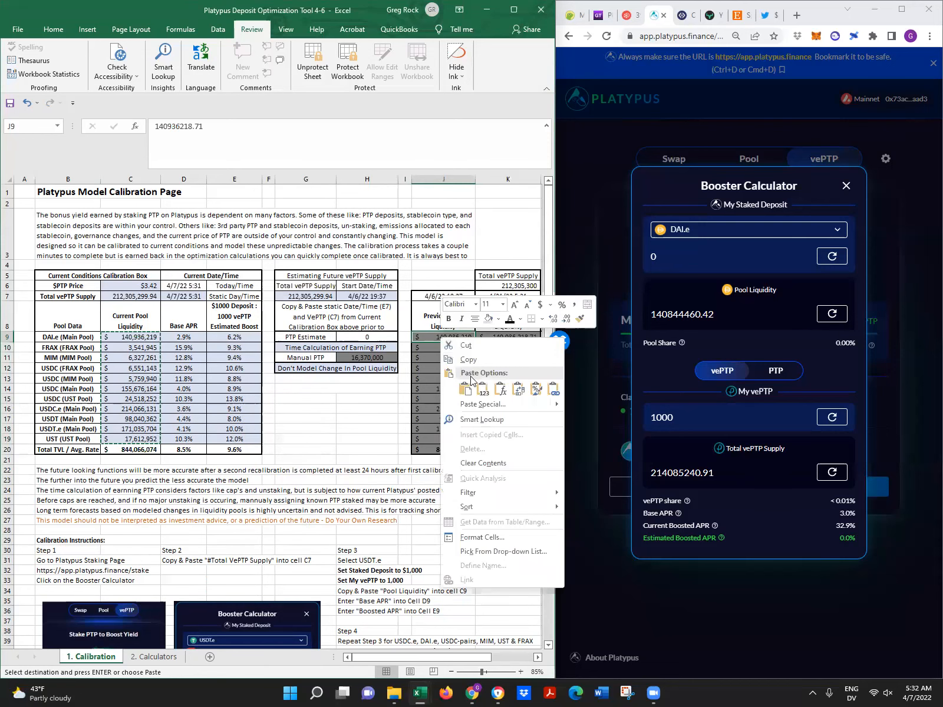
click(483, 389)
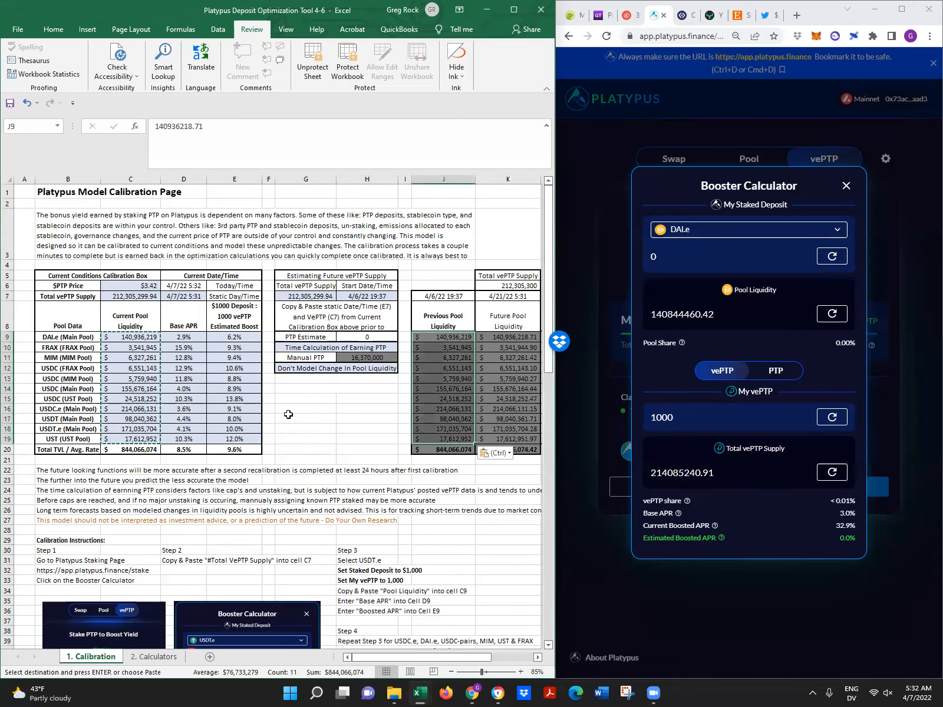
Set the $PTP price in cell C6 to 3.55.
click(150, 285)
text(3.55)
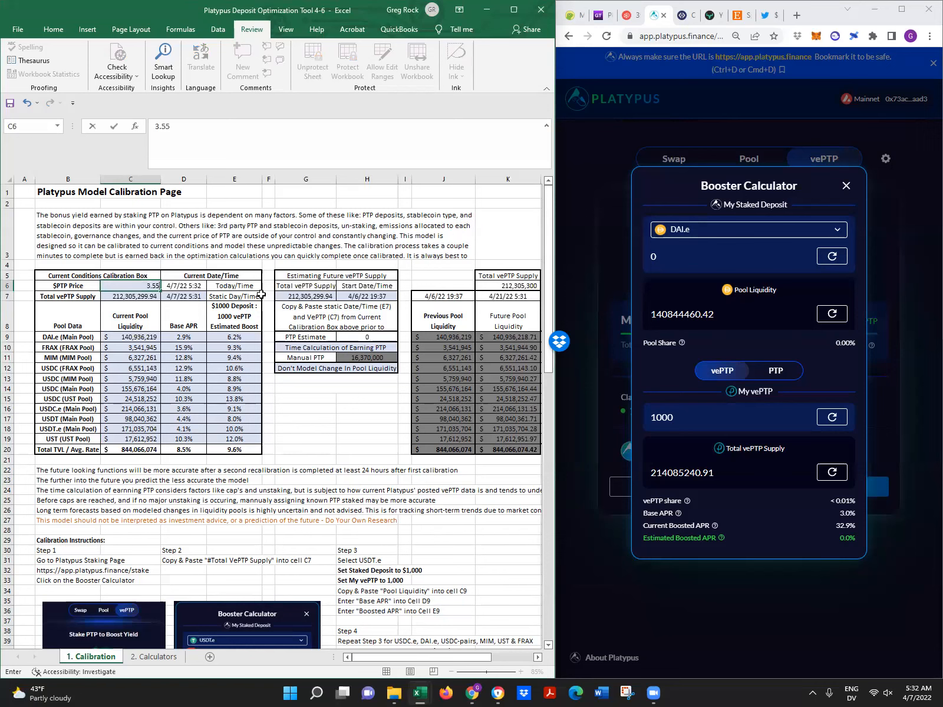
key(Return)
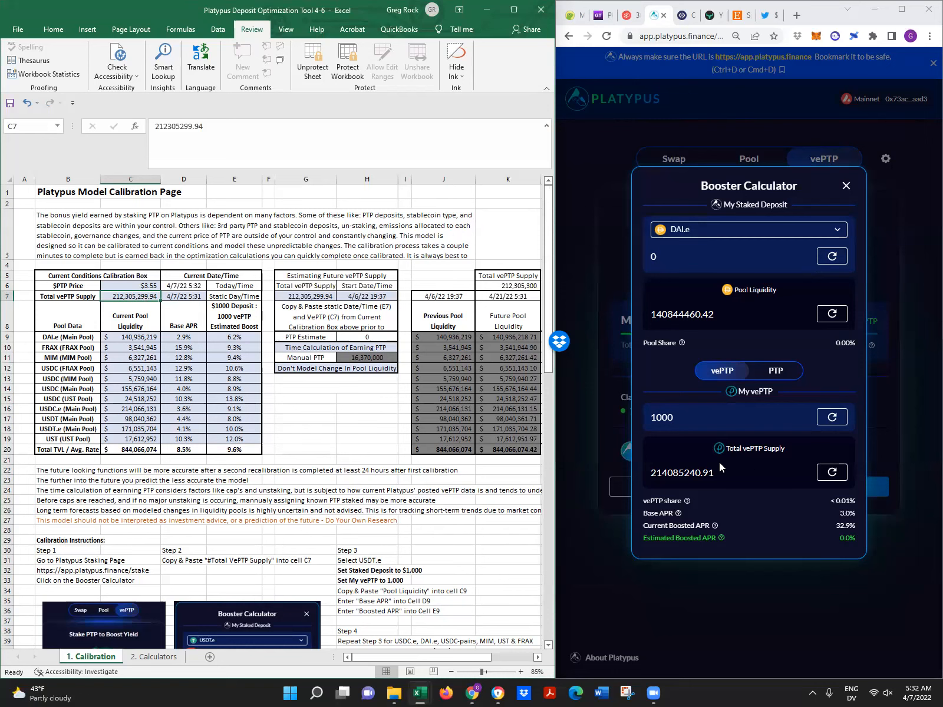
Copy the total vePTP supply 214085240.91 from the Booster Calculator into cell C7, and clear the pool data in C9:E19.
drag(717, 476, 623, 476)
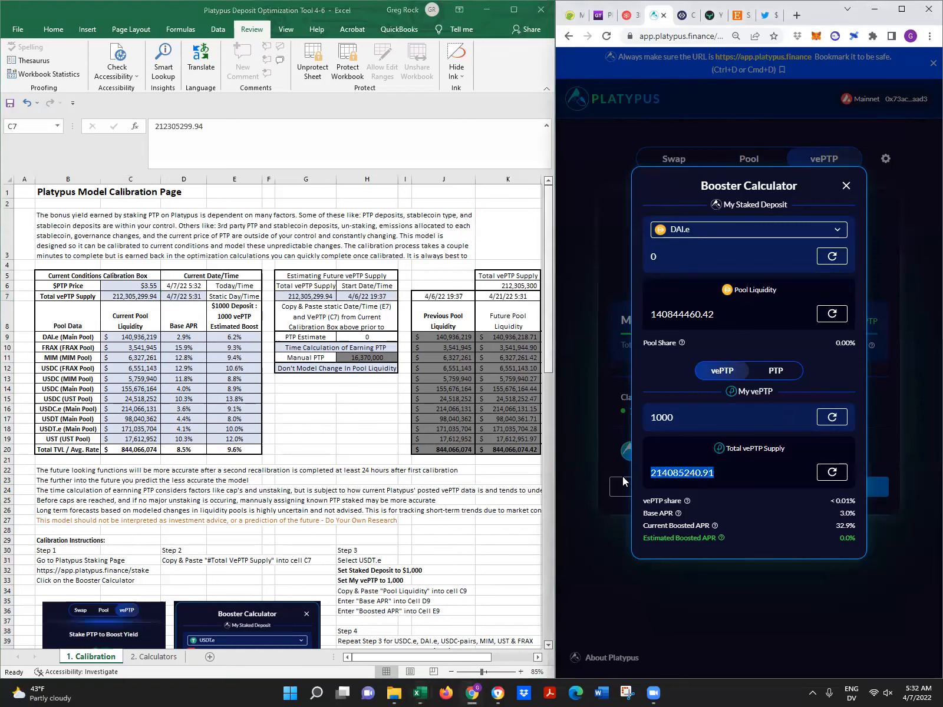
right_click(686, 474)
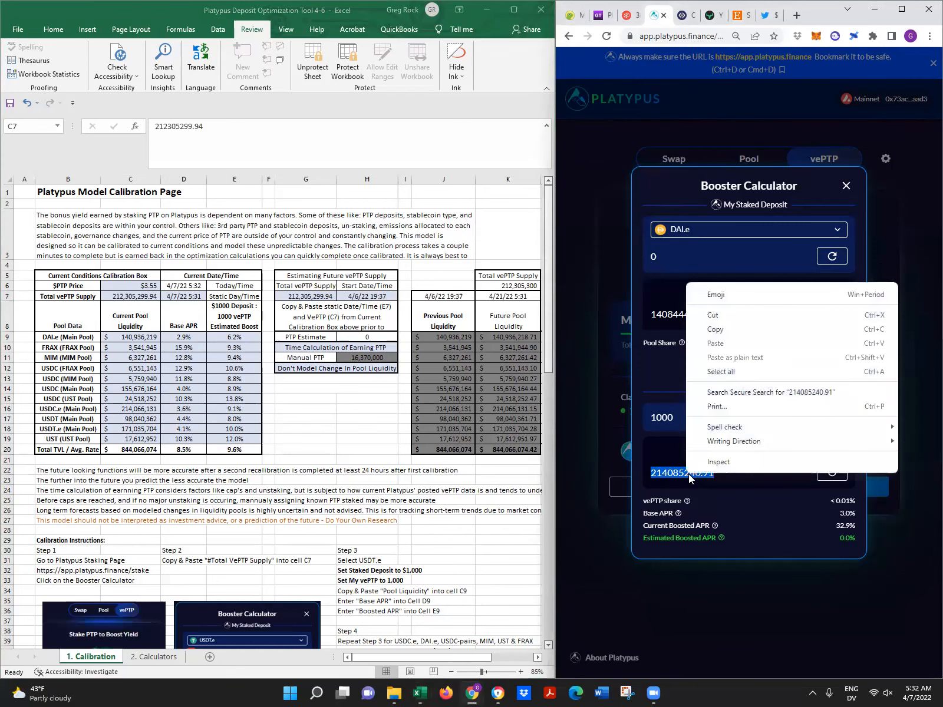
click(725, 333)
right_click(124, 297)
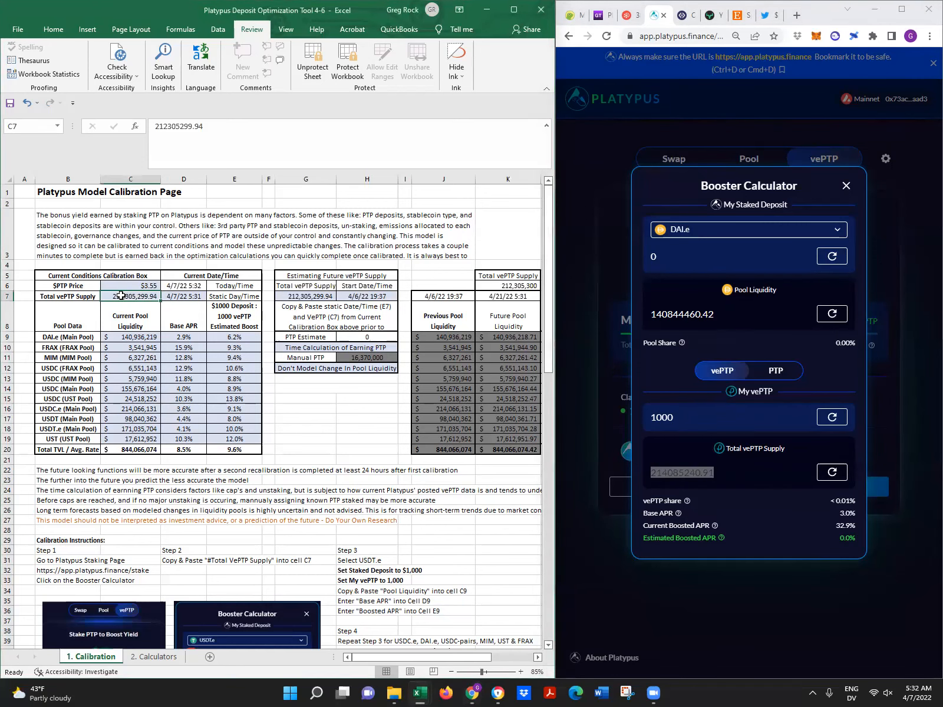
click(145, 352)
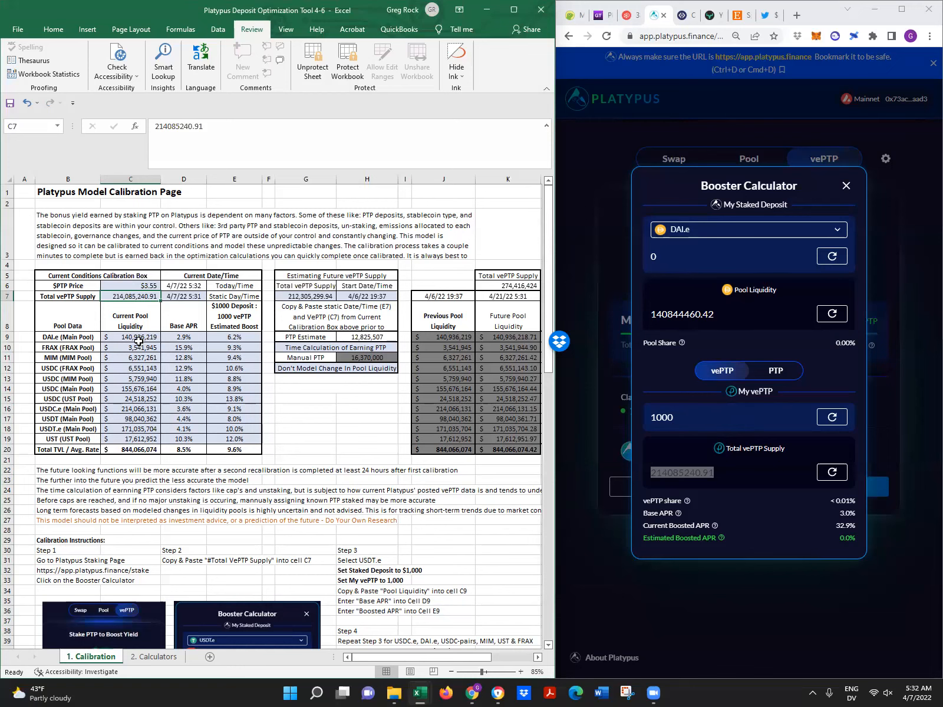
drag(138, 341, 235, 436)
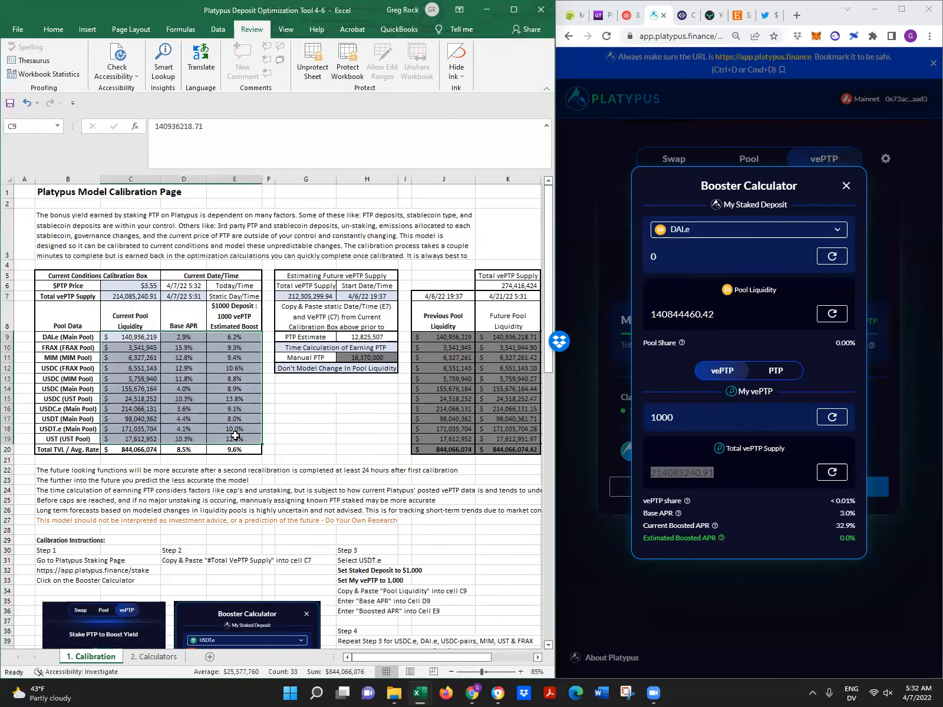
key(Delete)
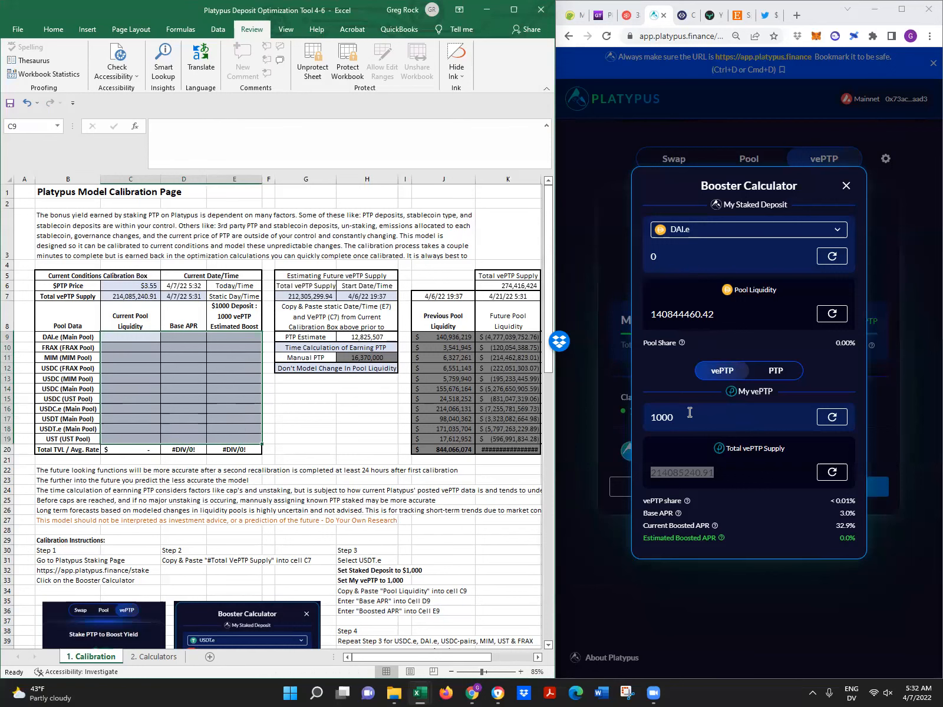
Select DAI.e (Main Pool) in the Booster Calculator, with a staked deposit of 1000 and My vePTP of 1000.
click(695, 231)
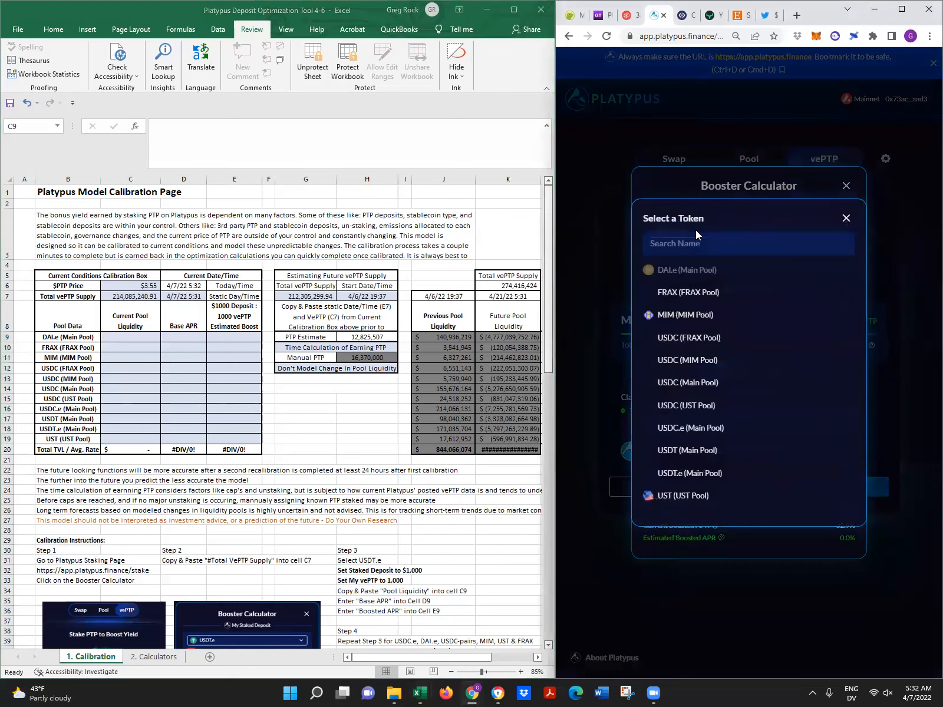
click(682, 277)
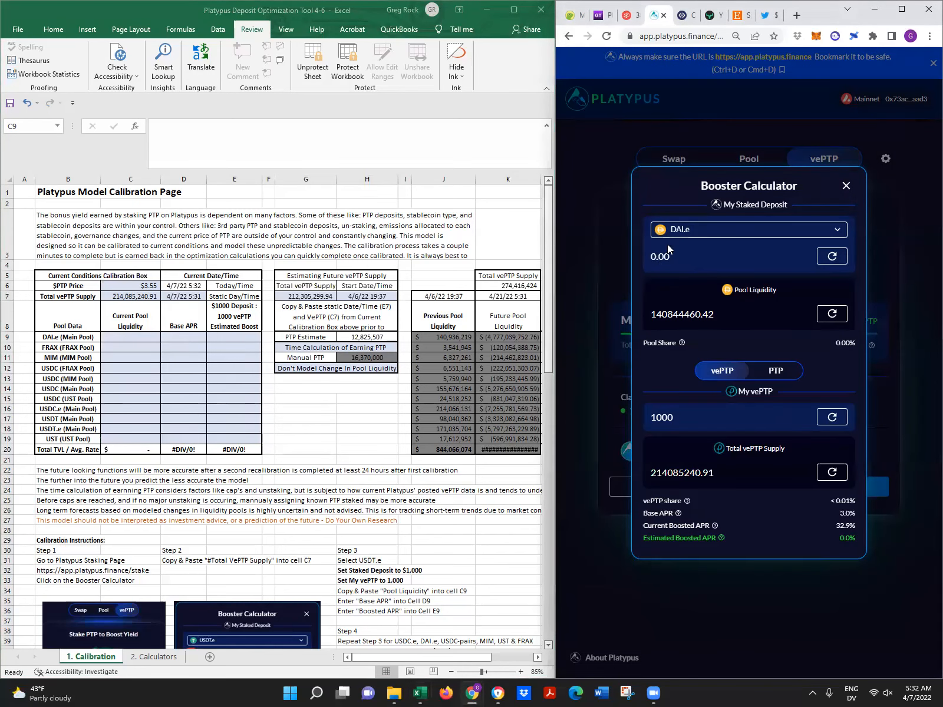
drag(700, 266, 582, 252)
text(1000)
drag(686, 415, 595, 419)
text(1000)
Try to paste the DAI.e pool liquidity from the Booster Calculator into the selected block C9:E19.
drag(720, 315, 651, 315)
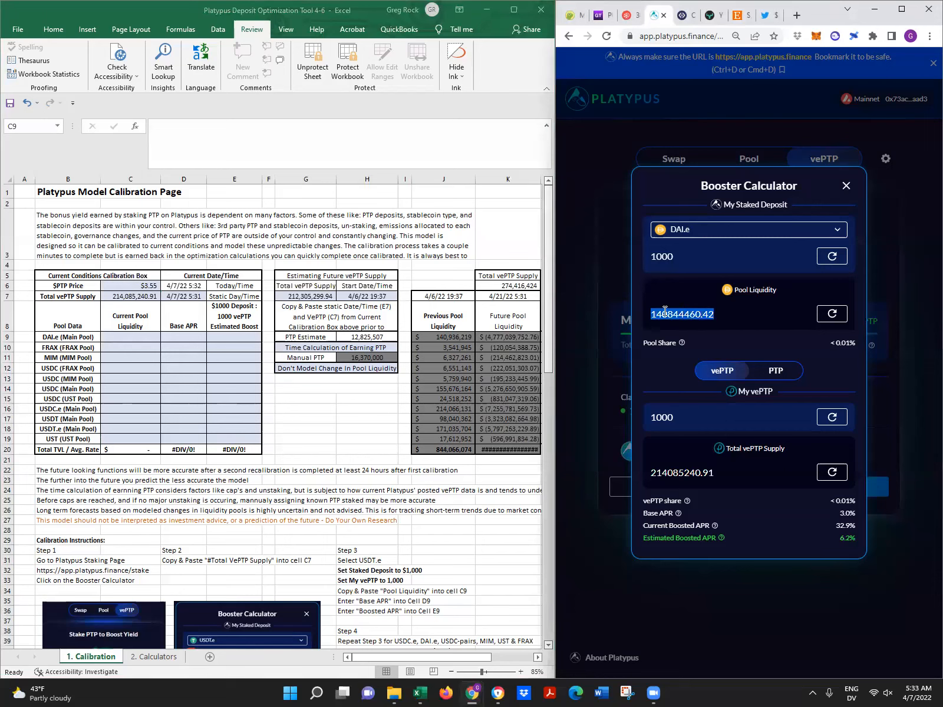
right_click(675, 325)
click(695, 358)
click(139, 337)
right_click(138, 336)
click(164, 387)
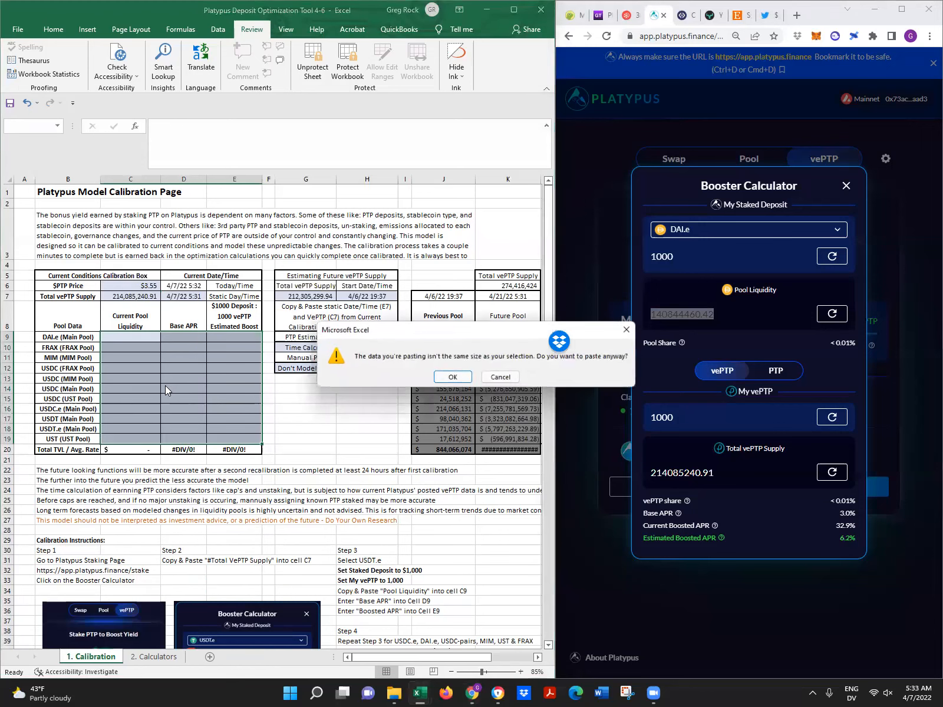
click(451, 378)
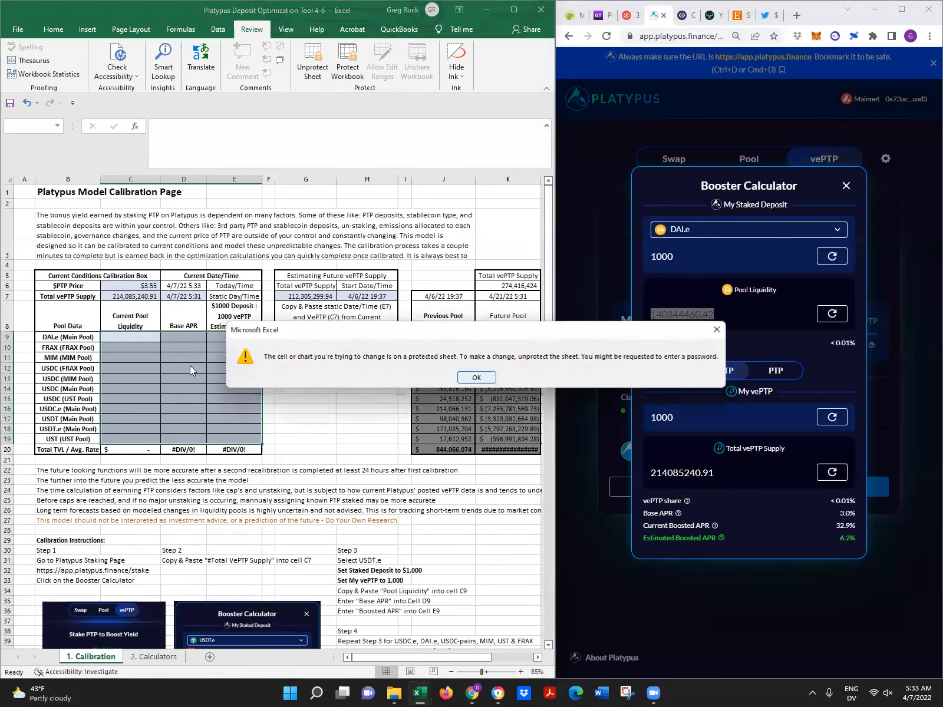
key(Return)
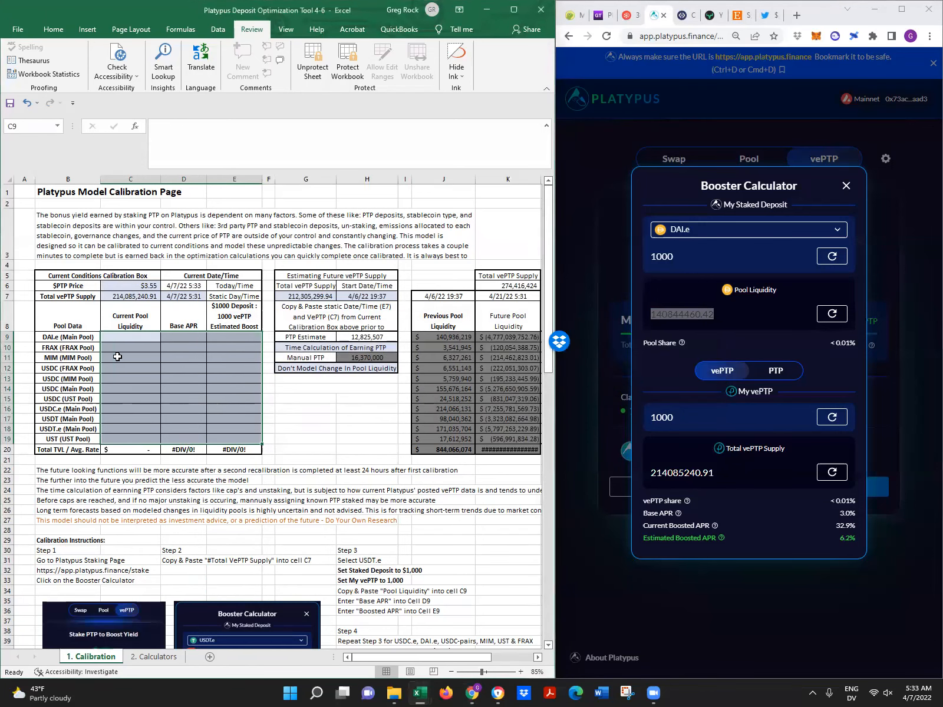
Copy the DAI.e pool liquidity 140844460.42 from the Booster Calculator into cell C9 alone.
click(143, 356)
click(144, 336)
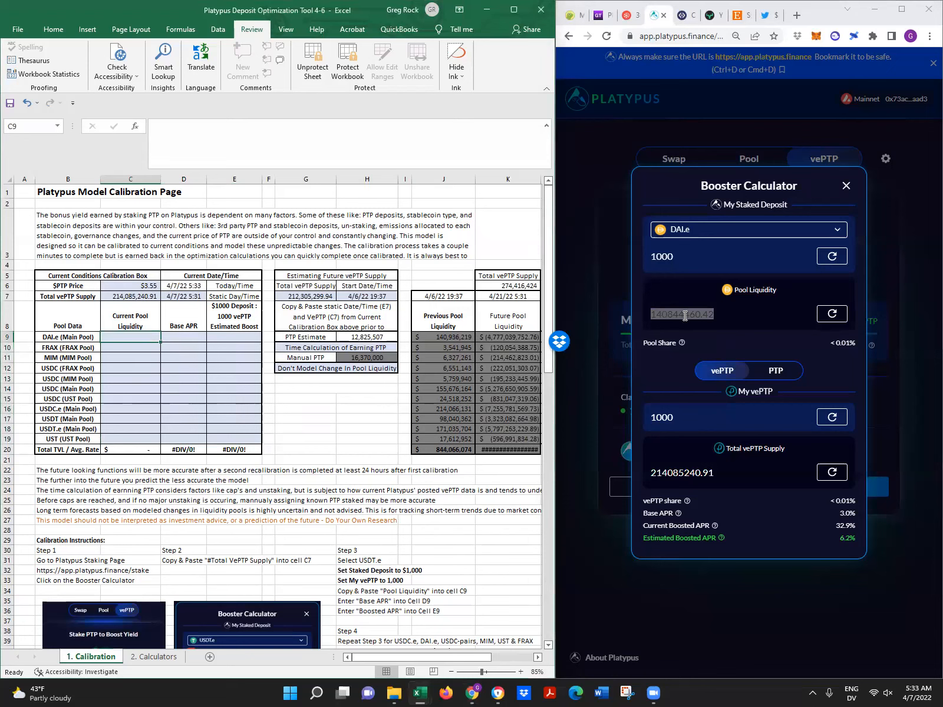
right_click(684, 315)
click(718, 361)
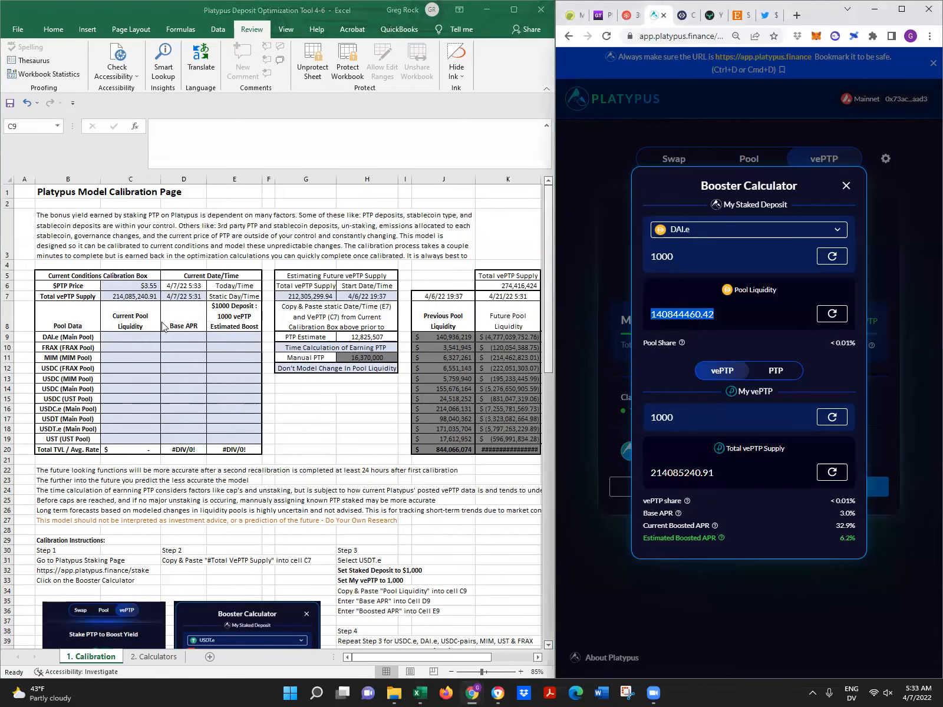
right_click(137, 337)
click(165, 373)
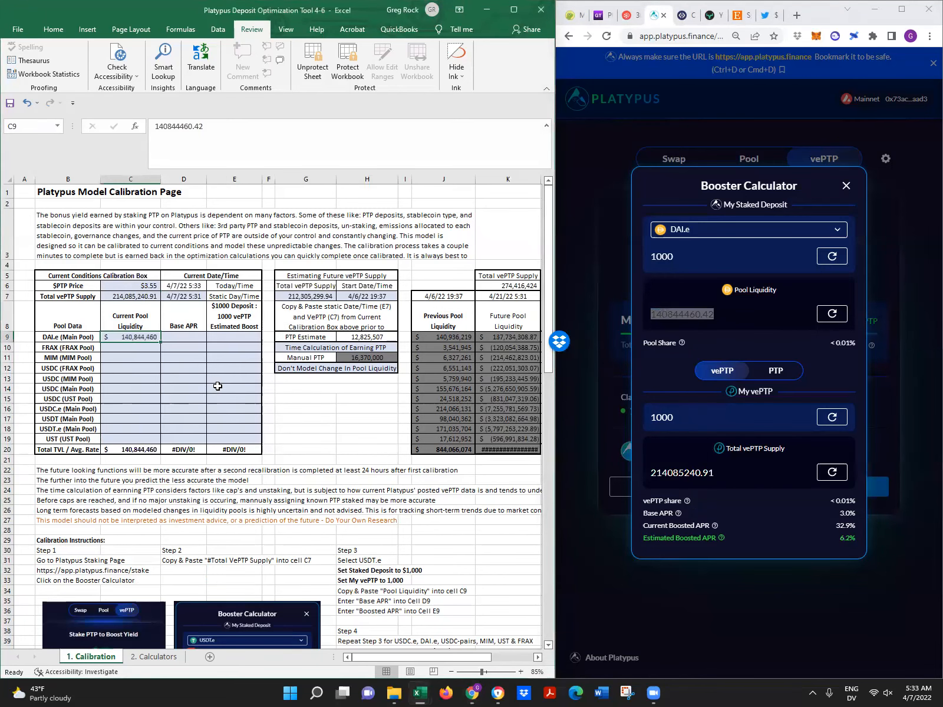
Enter the DAI.e base APR of 3% in D9 and the estimated boosted APR of 6.2% in E9.
key(Tab)
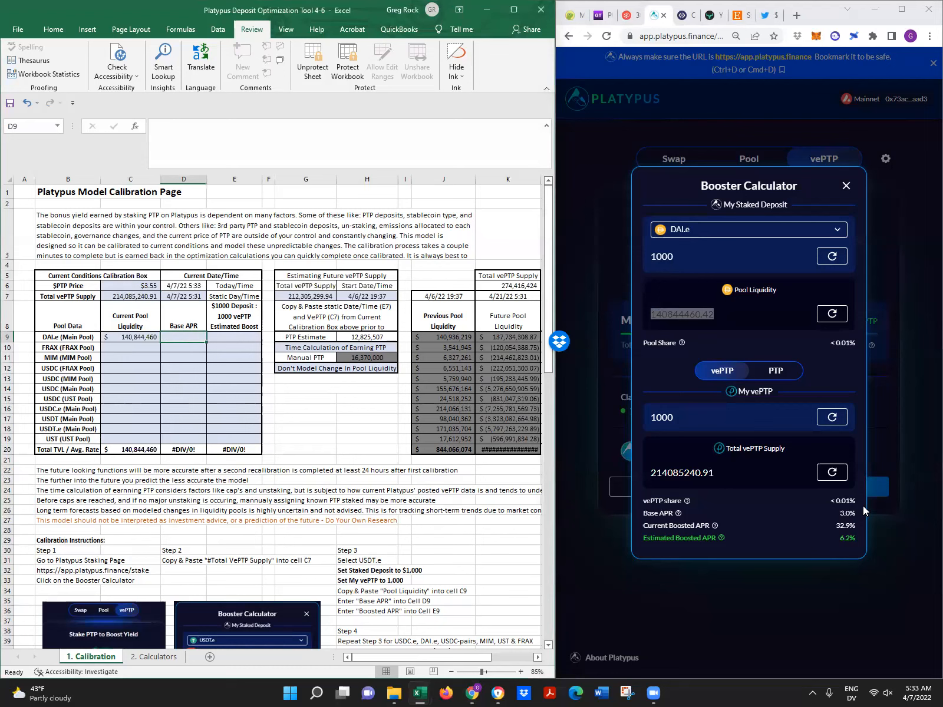
text(3%)
key(Tab)
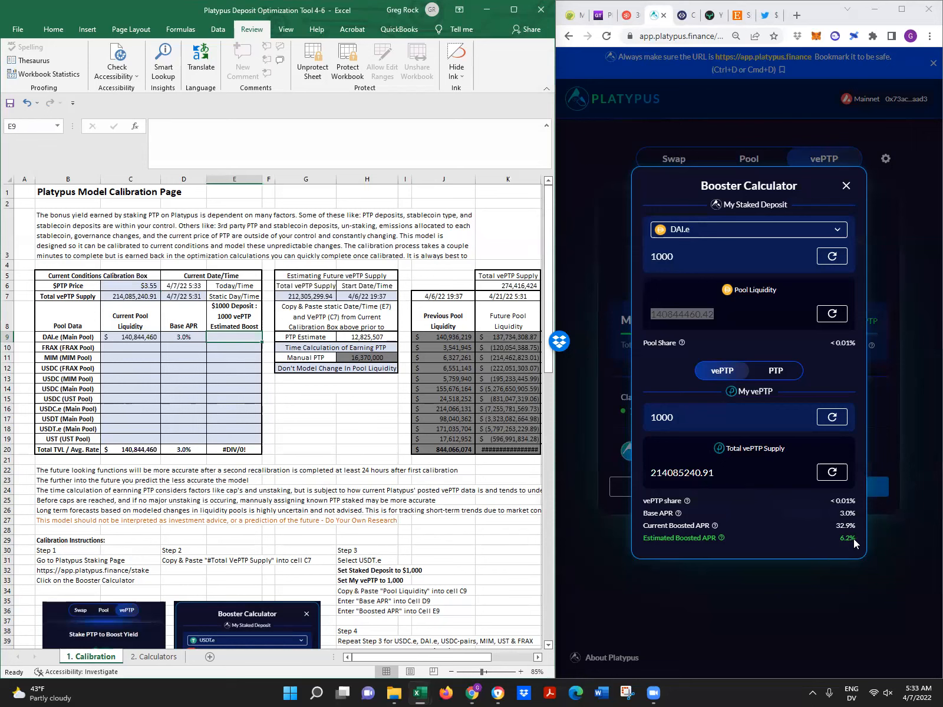
text(6.2%)
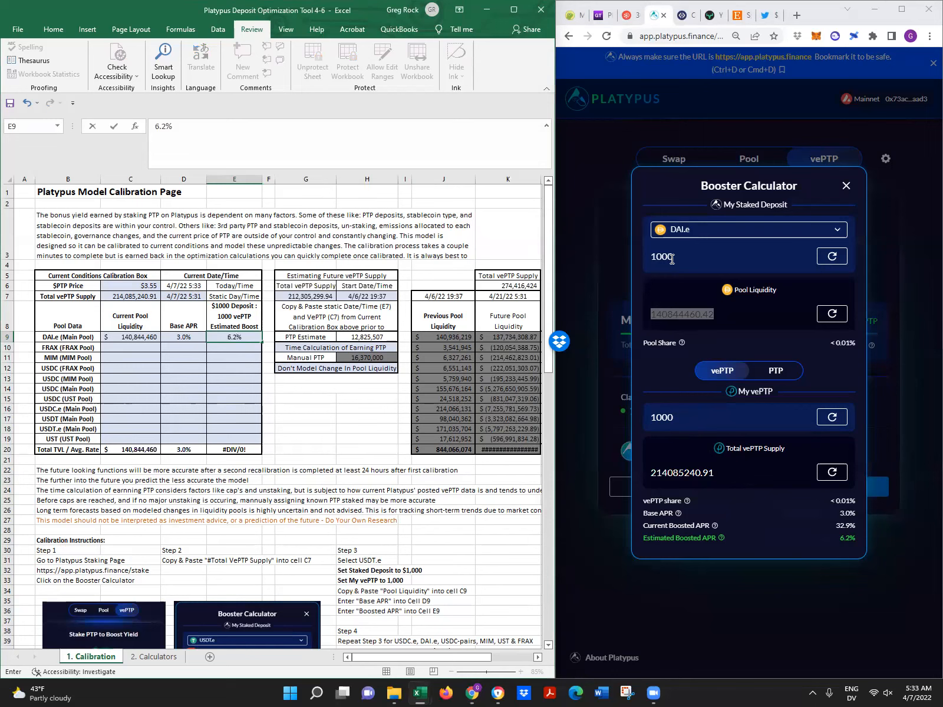
Select FRAX (FRAX Pool) in the Booster Calculator and set its staked deposit to 1000.
click(761, 228)
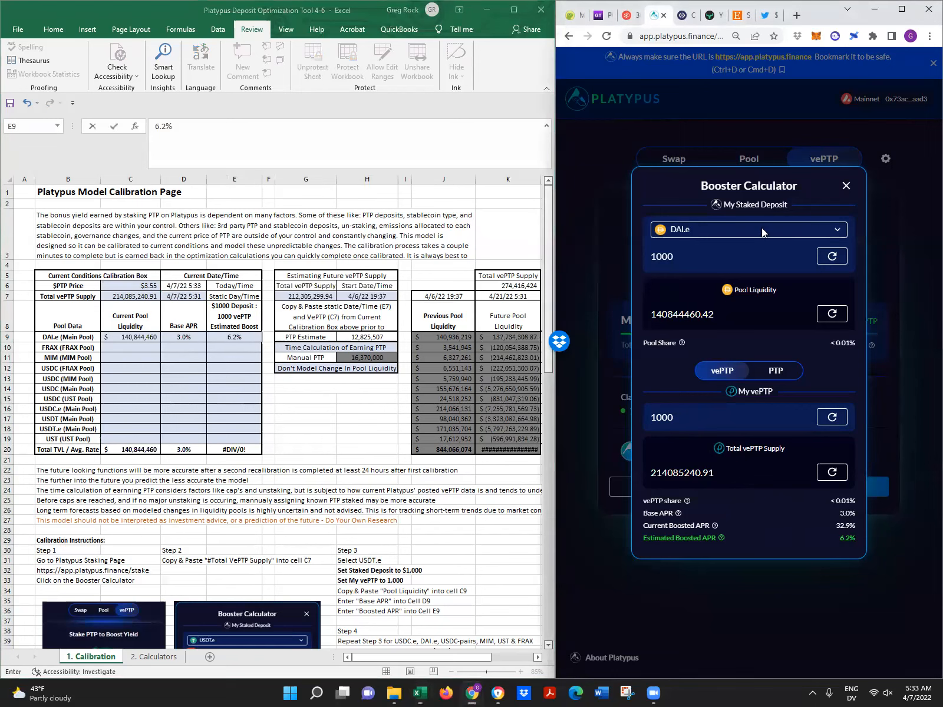
click(698, 292)
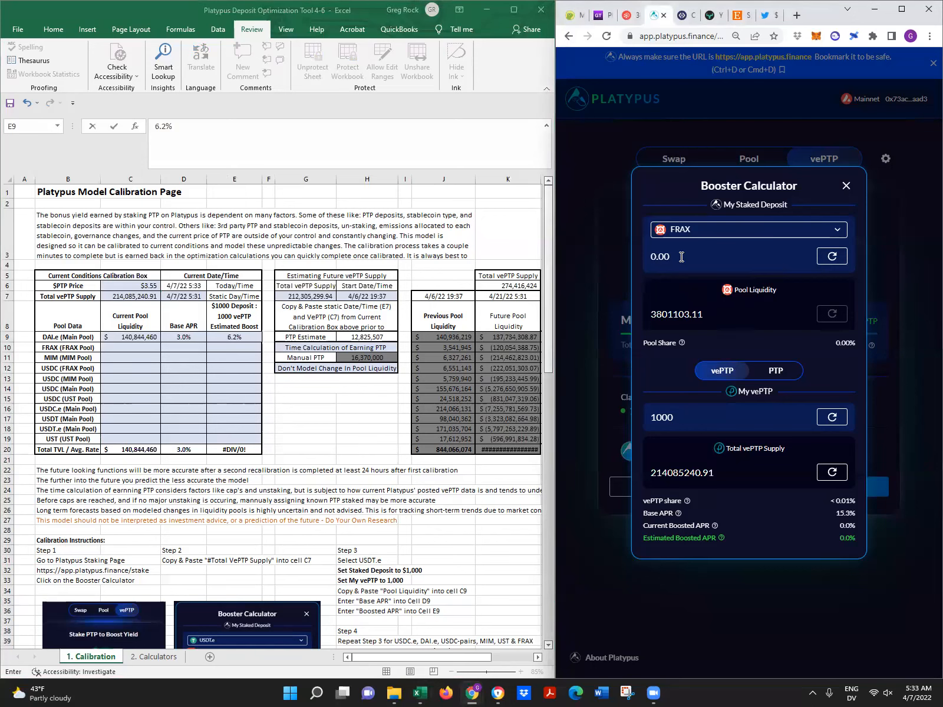
drag(682, 257, 609, 257)
text(1000)
Copy the FRAX pool liquidity 3801103.11 from the Booster Calculator into cell C10.
drag(709, 316, 638, 316)
right_click(674, 316)
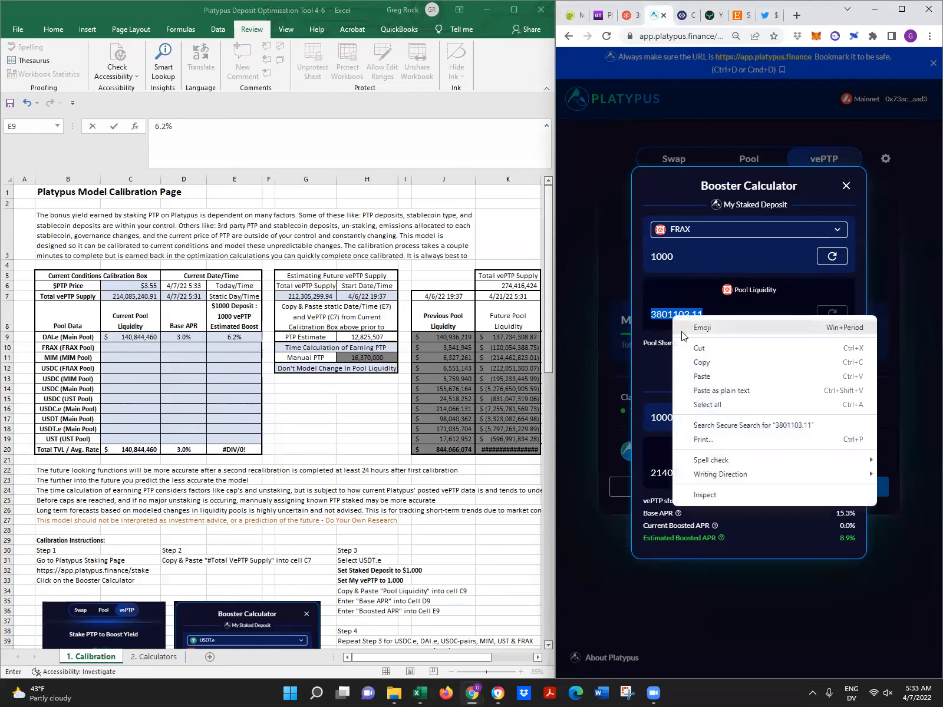
click(702, 362)
click(140, 347)
right_click(140, 348)
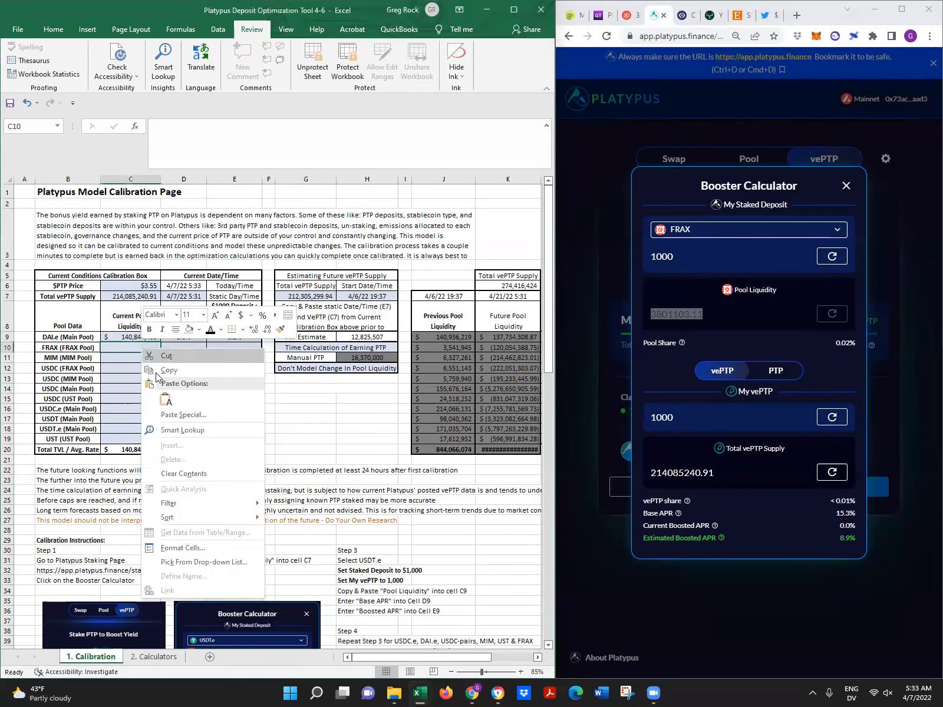
click(169, 400)
Enter the FRAX base APR of 15.3% in D10 and the estimated boosted APR of 8.9% in E10.
key(Tab)
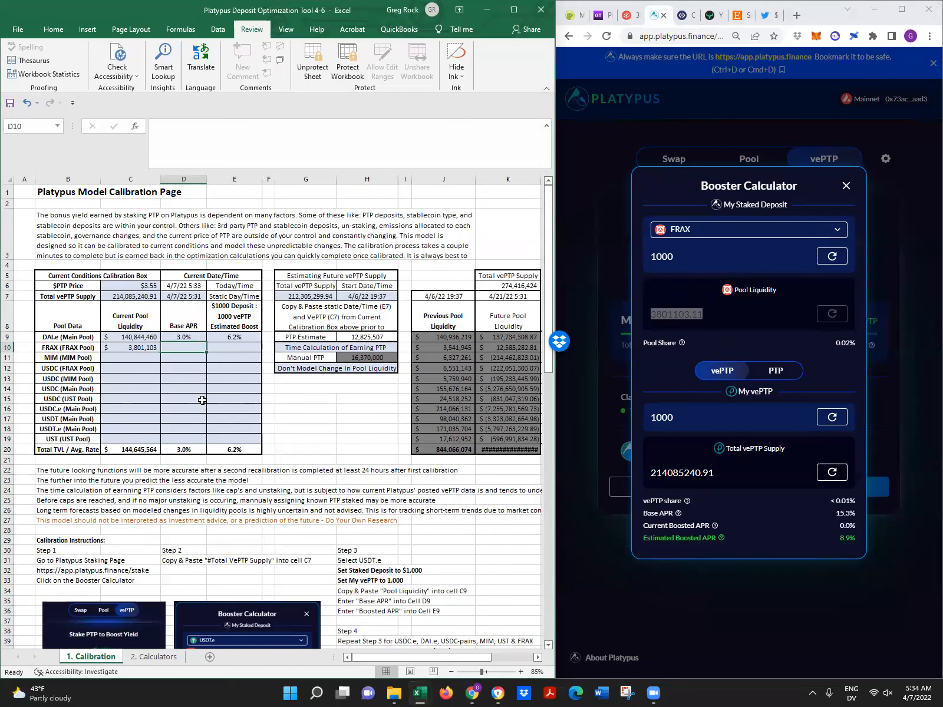
text(15.3)
key(Tab)
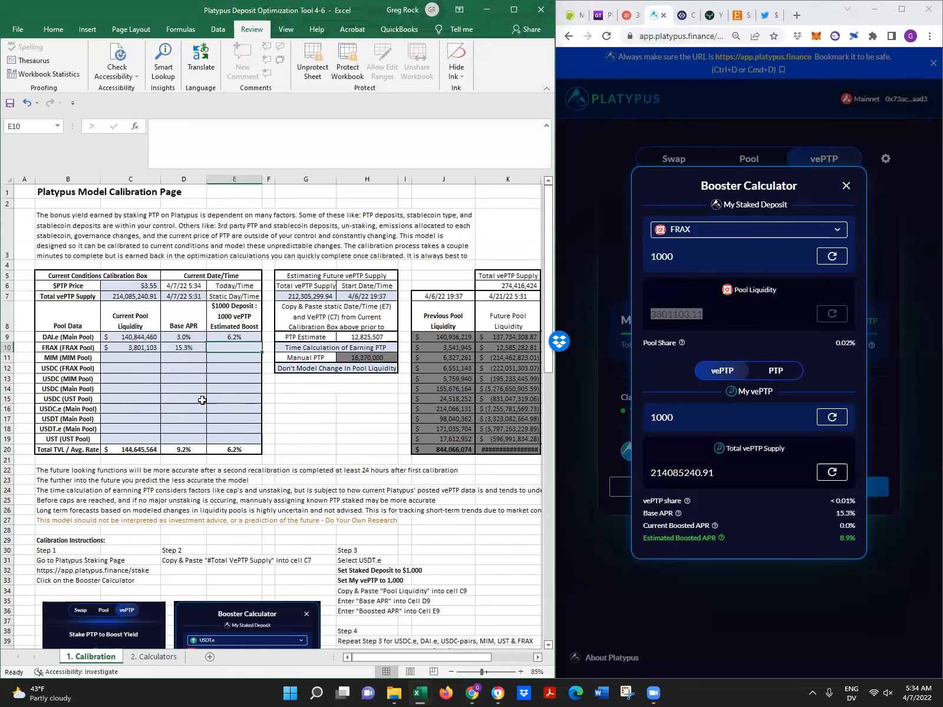
text(8.9)
key(Return)
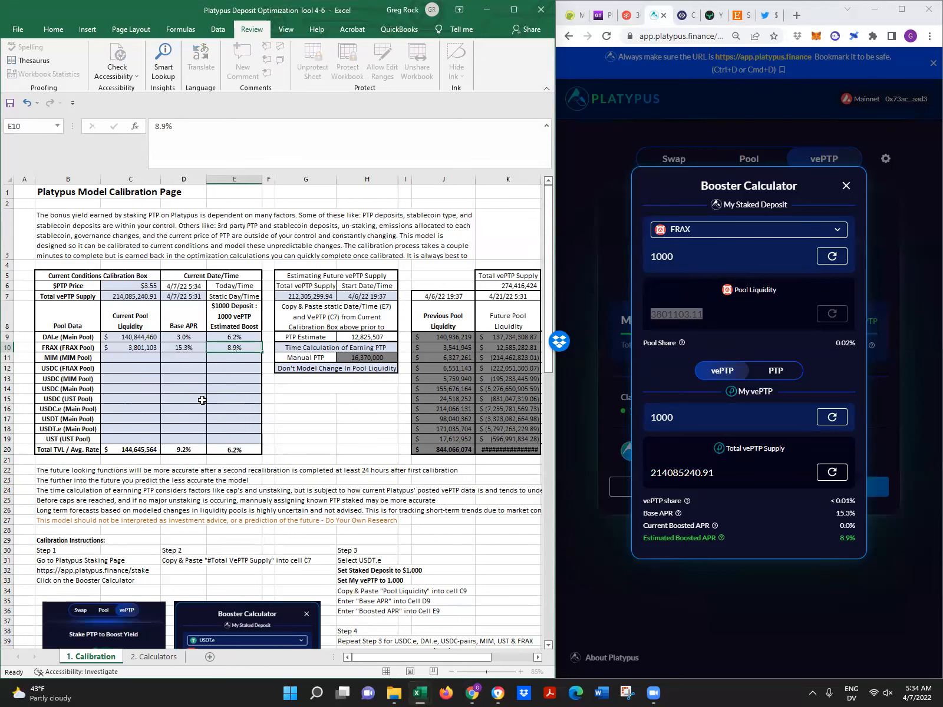
Select MIM (MIM Pool) in the Booster Calculator and set its staked deposit to 1000.
click(708, 229)
click(708, 229)
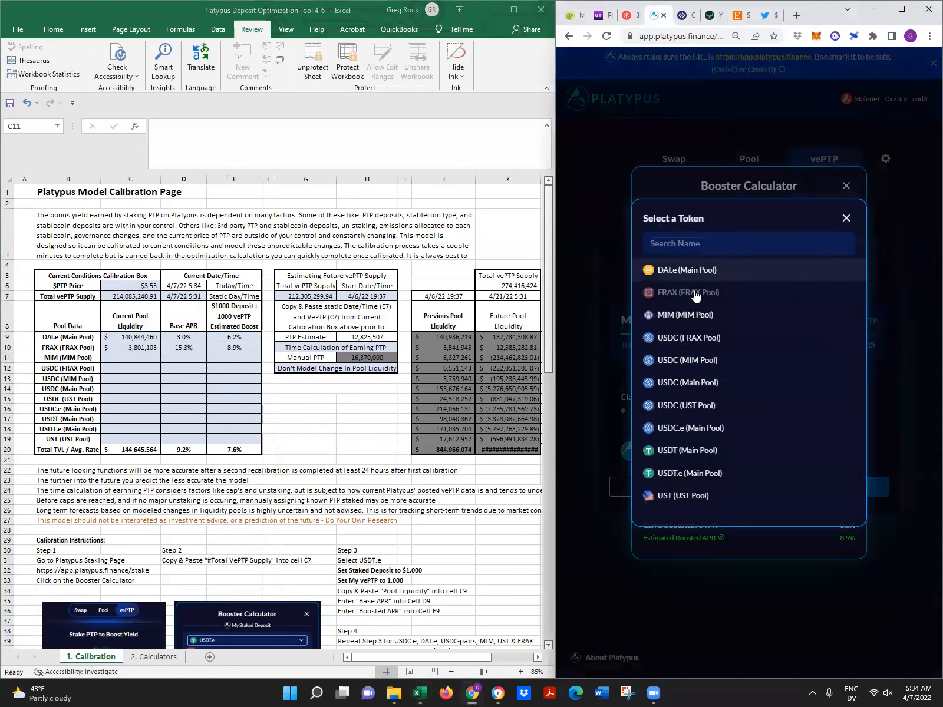
click(695, 199)
click(678, 257)
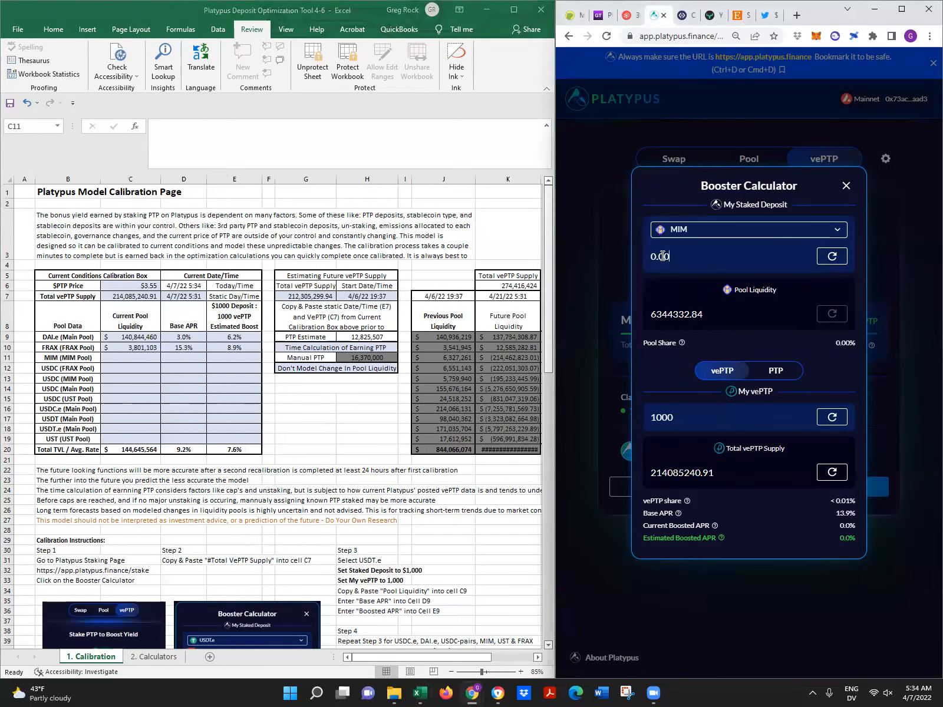
text(1000)
Copy the MIM pool liquidity 6344332.84 from the Booster Calculator into cell C11.
drag(722, 316, 643, 316)
right_click(655, 317)
click(684, 362)
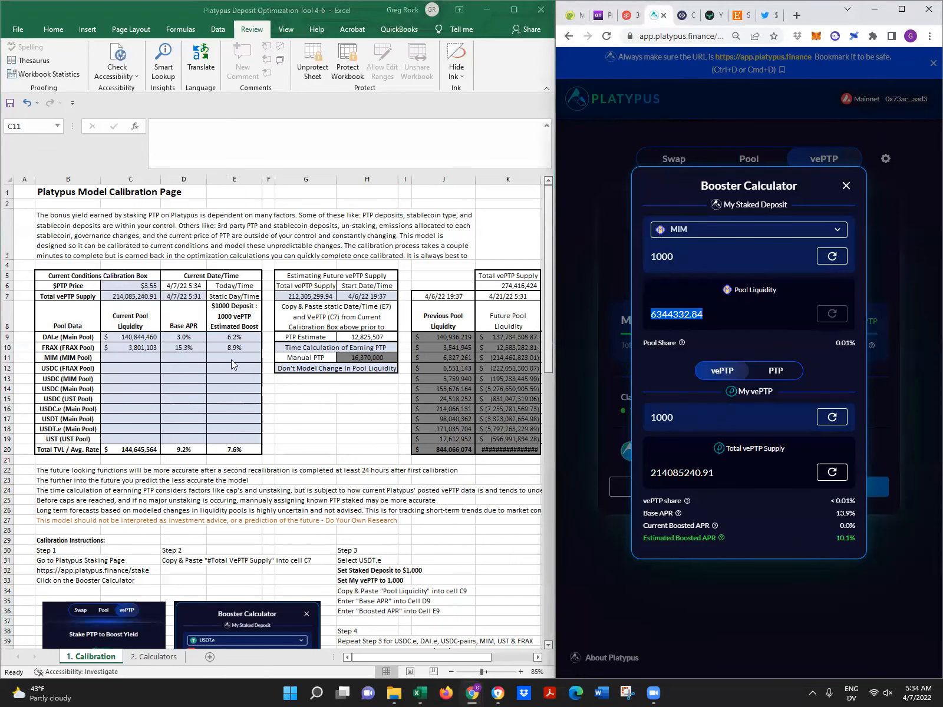
click(131, 357)
right_click(136, 358)
click(160, 407)
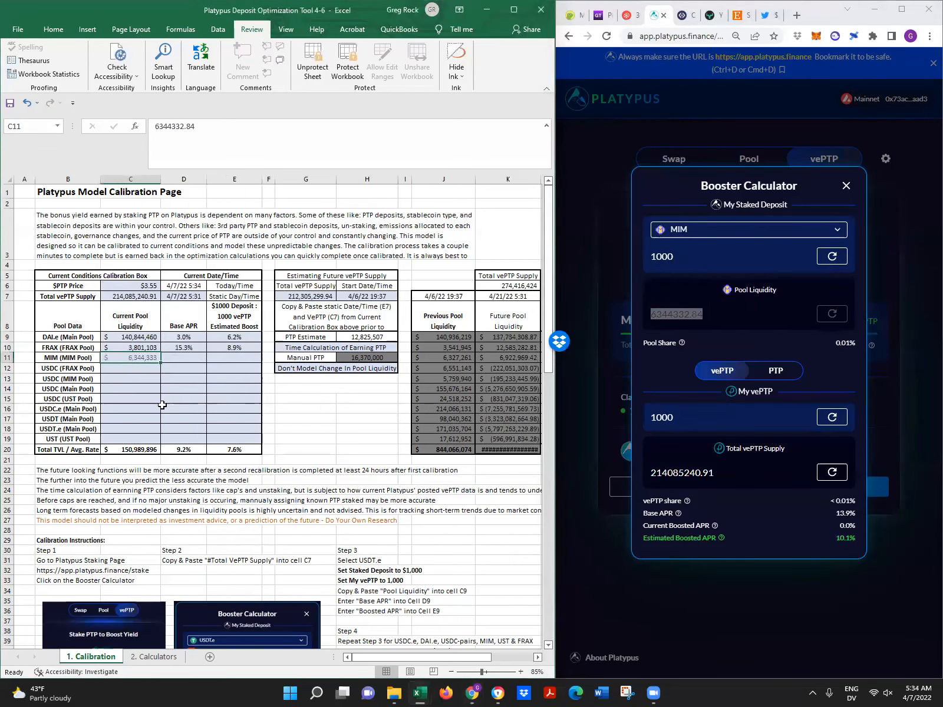
Enter the MIM base APR of 13.9% in D11 and the estimated boosted APR of 10.1% in E11.
key(Tab)
text(13.9)
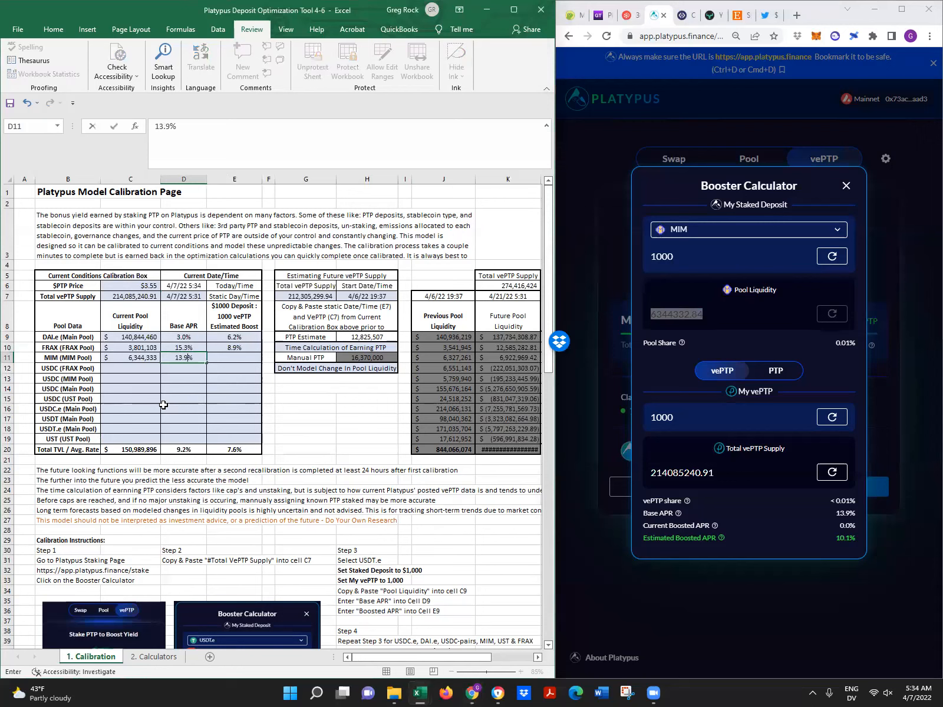
key(Tab)
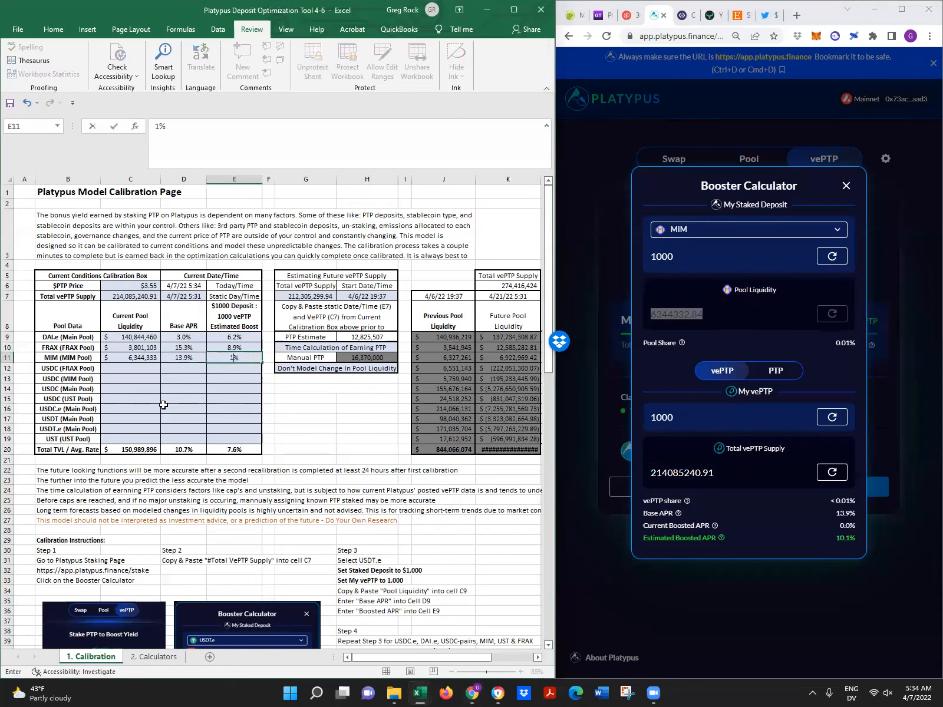
text(10.1)
key(Return)
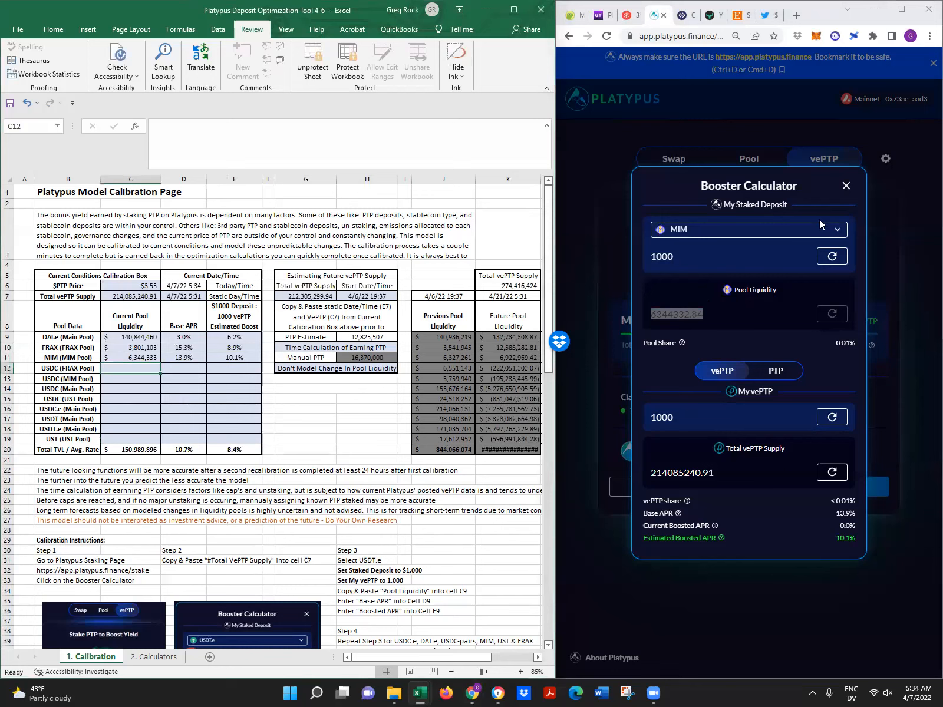
Select USDC (FRAX Pool) in the Booster Calculator and set its staked deposit to 1000.
click(740, 233)
click(701, 346)
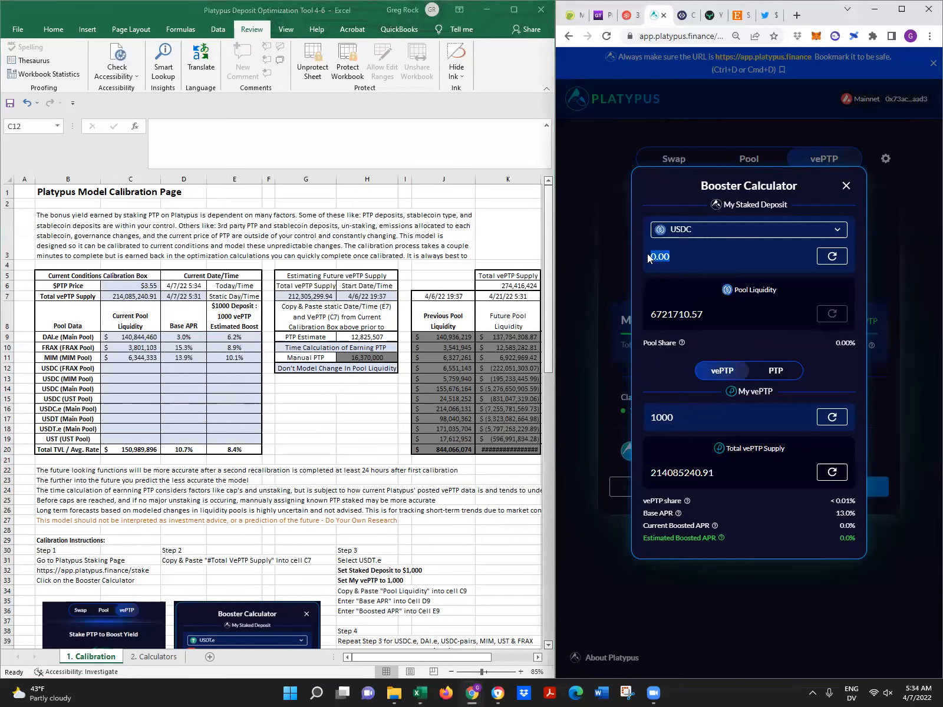
text(10)
Copy the USDC (FRAX Pool) liquidity 6721710.57 from the Booster Calculator into cell C12.
double_click(663, 314)
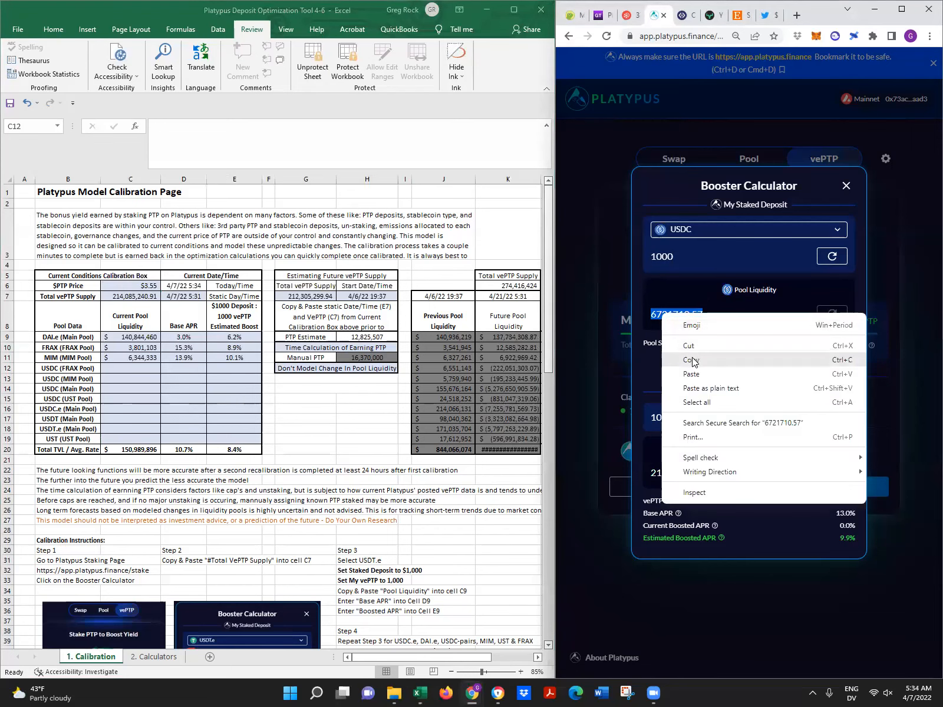
click(693, 359)
click(135, 367)
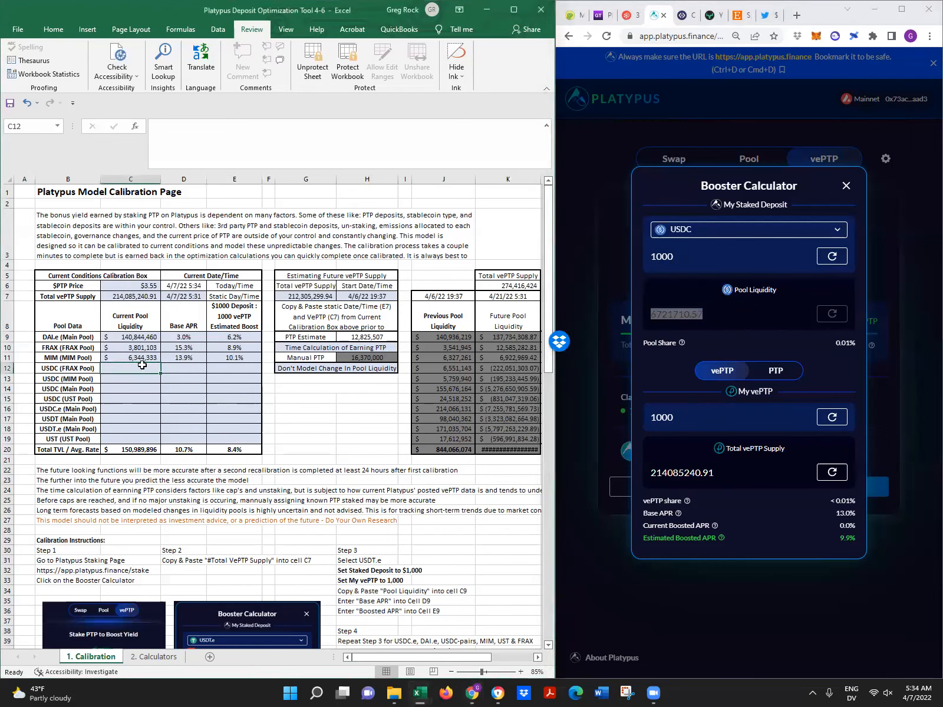
right_click(135, 367)
click(204, 417)
Enter the USDC (FRAX Pool) base APR of 13% in D12 and the estimated boosted APR of 9.9% in E12.
key(Tab)
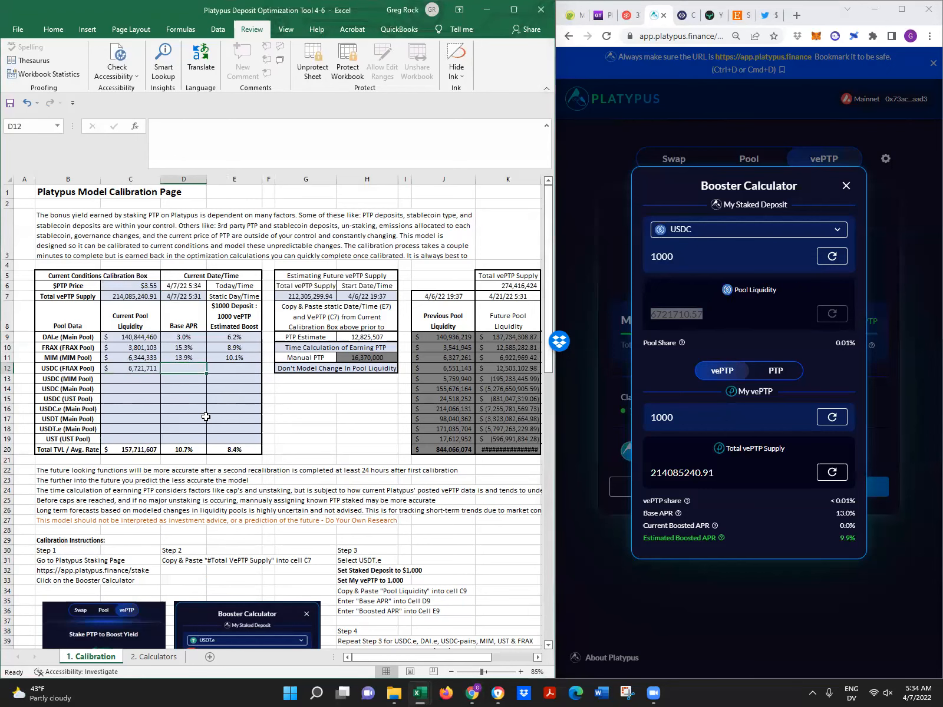
text(13)
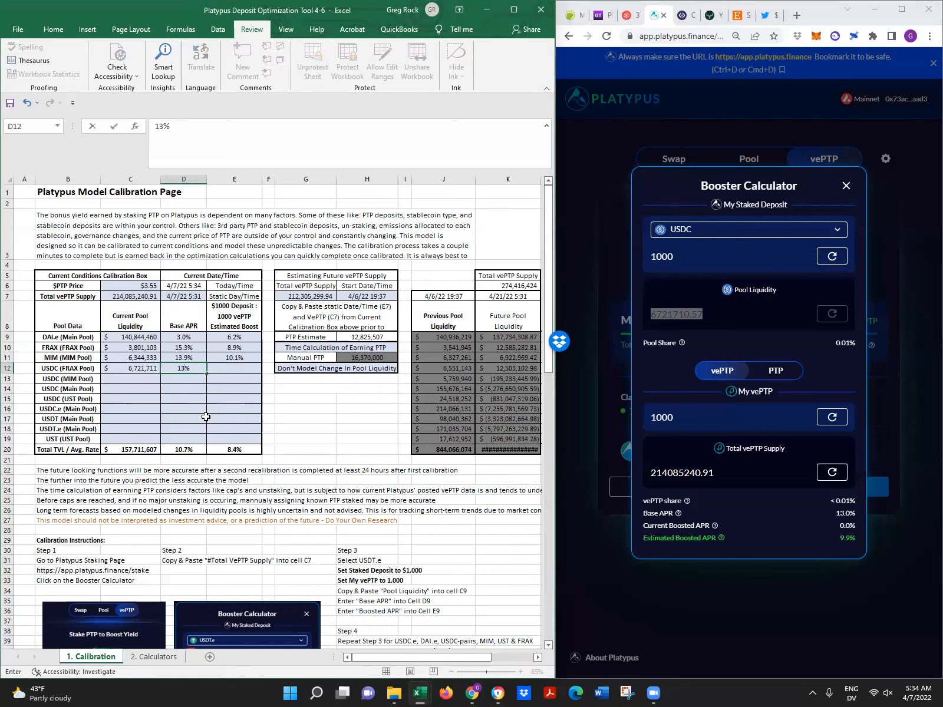
key(Tab)
text(9.9)
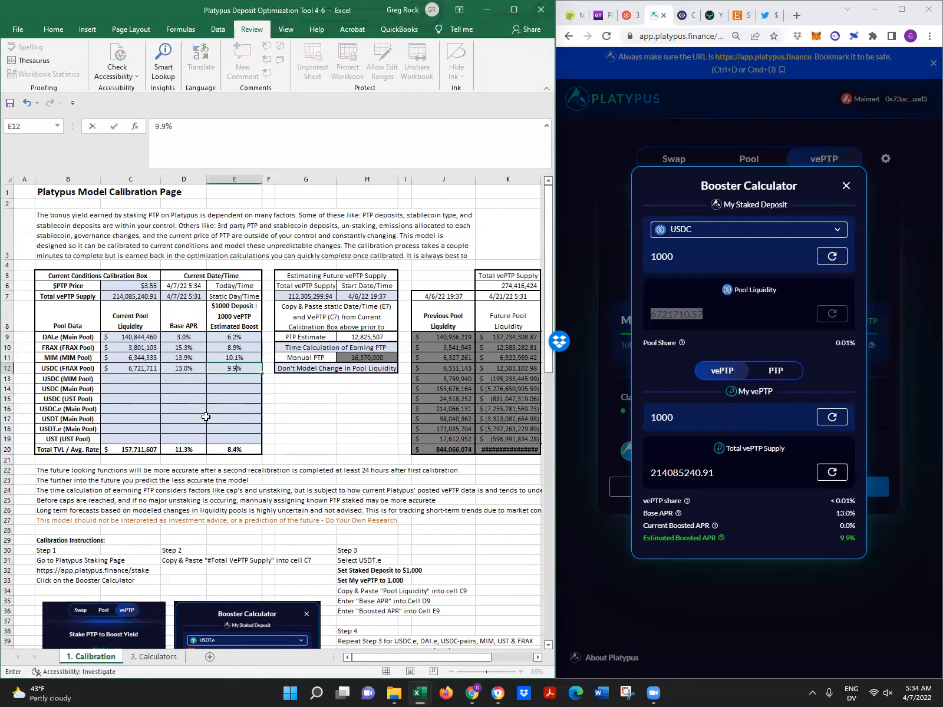
key(Return)
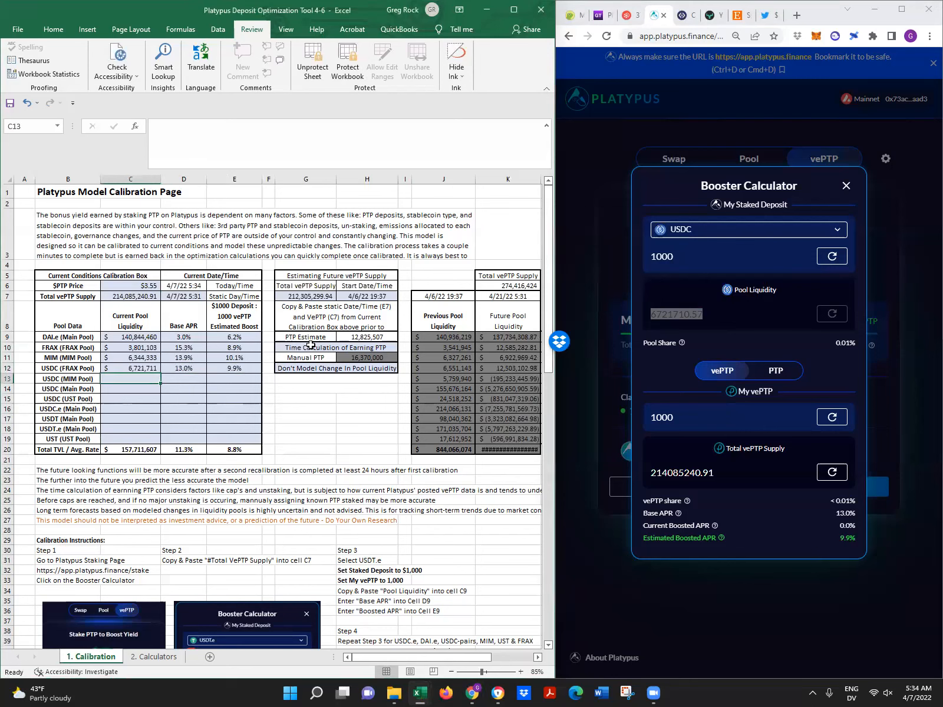
Select USDC (MIM Pool) in the Booster Calculator and set its staked deposit to 1000.
click(703, 237)
click(688, 358)
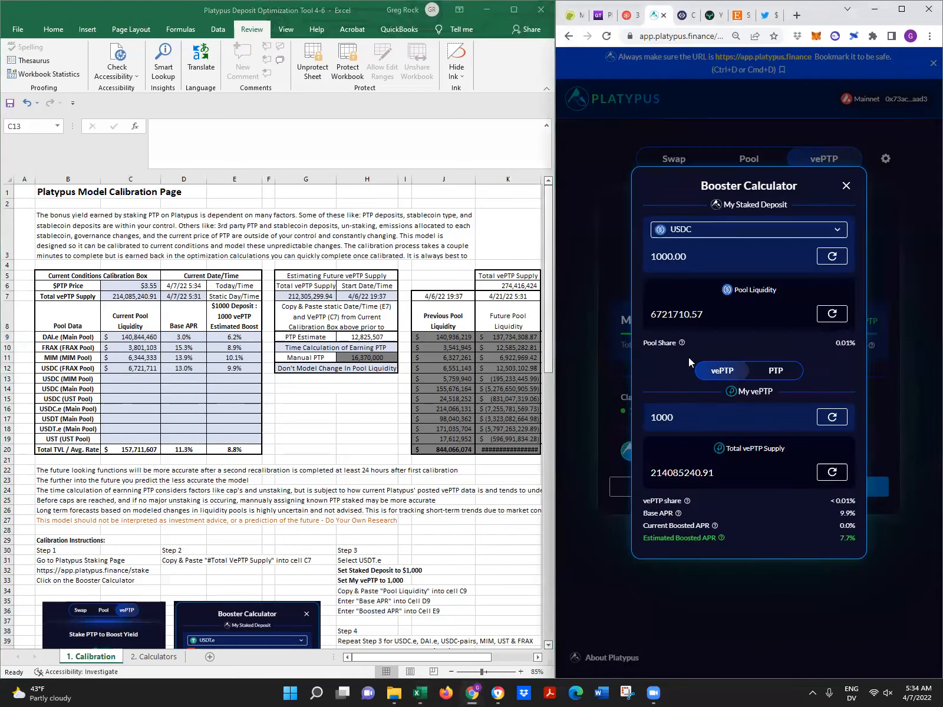
drag(676, 257, 529, 252)
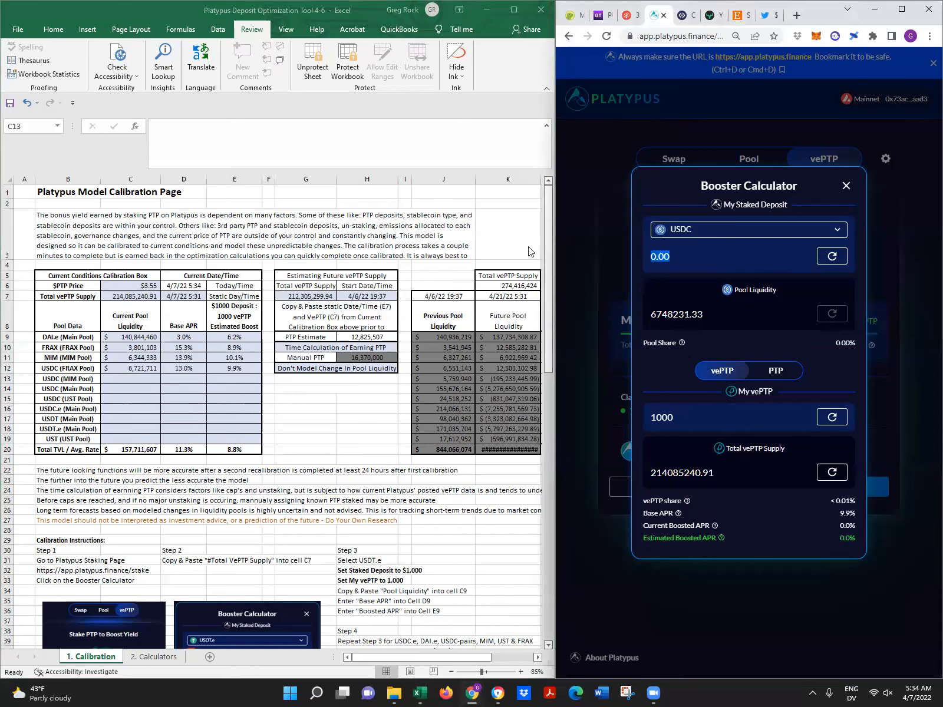
text(1000)
Copy the USDC (MIM Pool) liquidity 6748231.33 from the Booster Calculator into cell C13.
drag(708, 315, 571, 315)
right_click(659, 311)
click(687, 361)
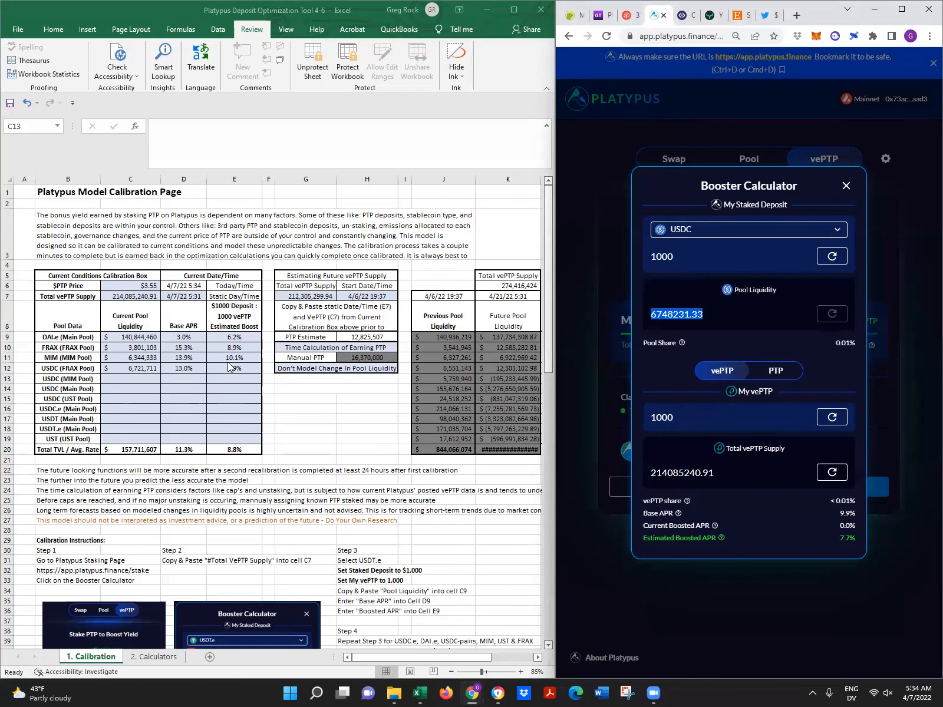
click(143, 382)
right_click(138, 381)
click(156, 428)
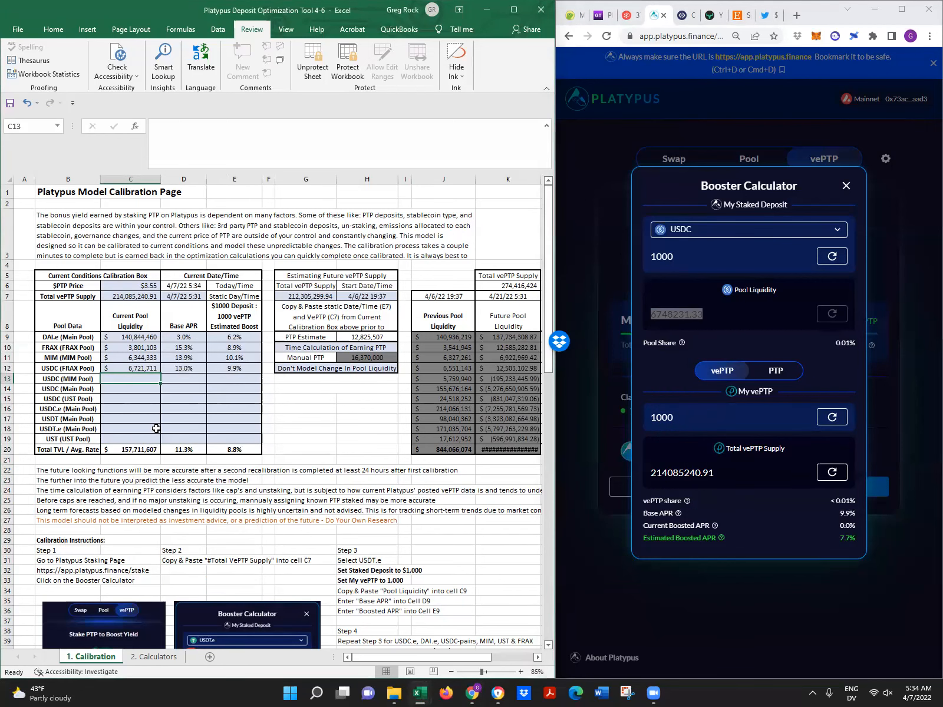
Enter the USDC (MIM Pool) base APR of 9.9% in D13 and the estimated boosted APR of 7.7% in E13.
key(Tab)
text(9.9)
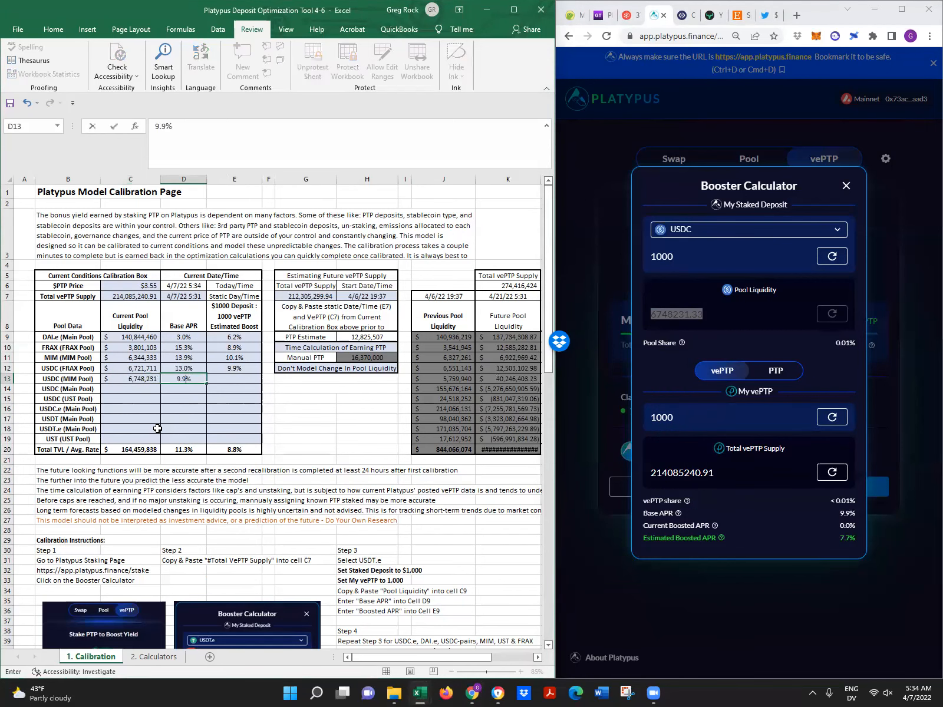
key(Tab)
text(7.7)
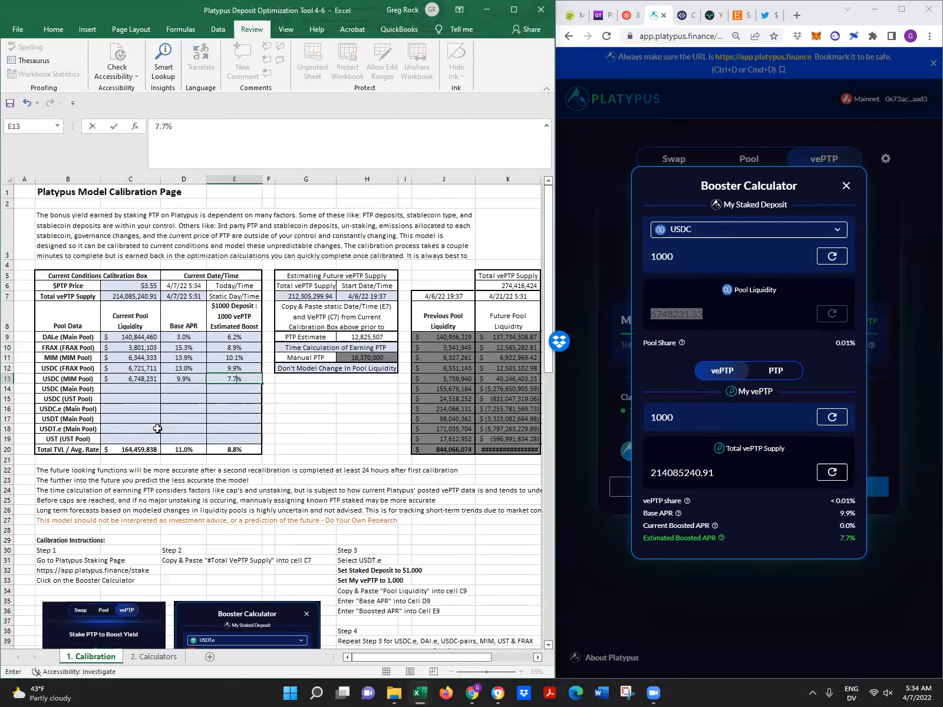
key(Return)
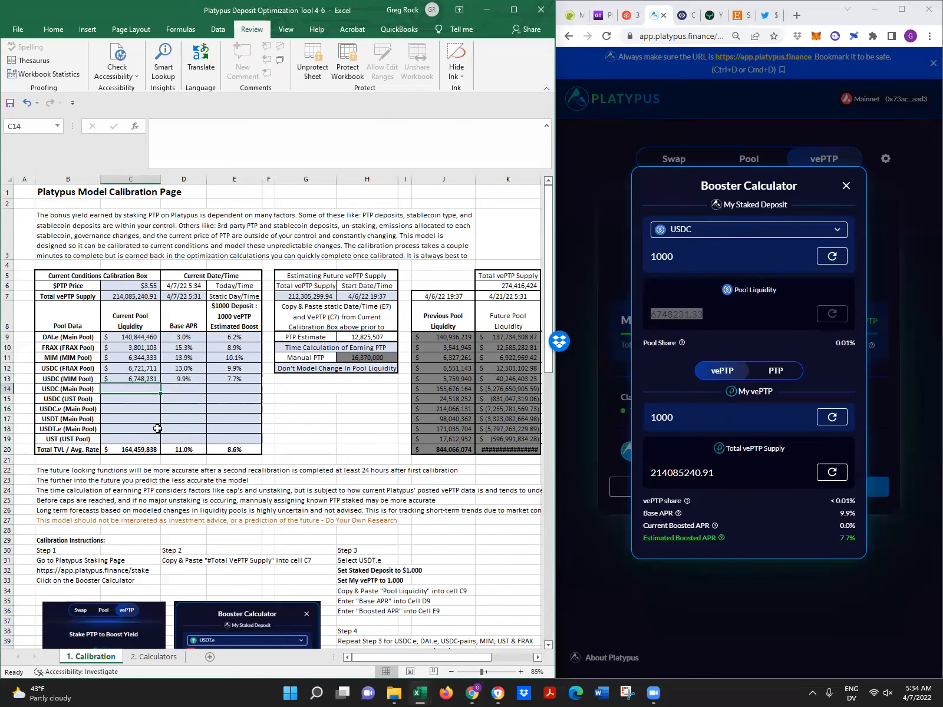
Select USDC (Main Pool) in the Booster Calculator and set its staked deposit to 1000.
click(717, 235)
click(725, 381)
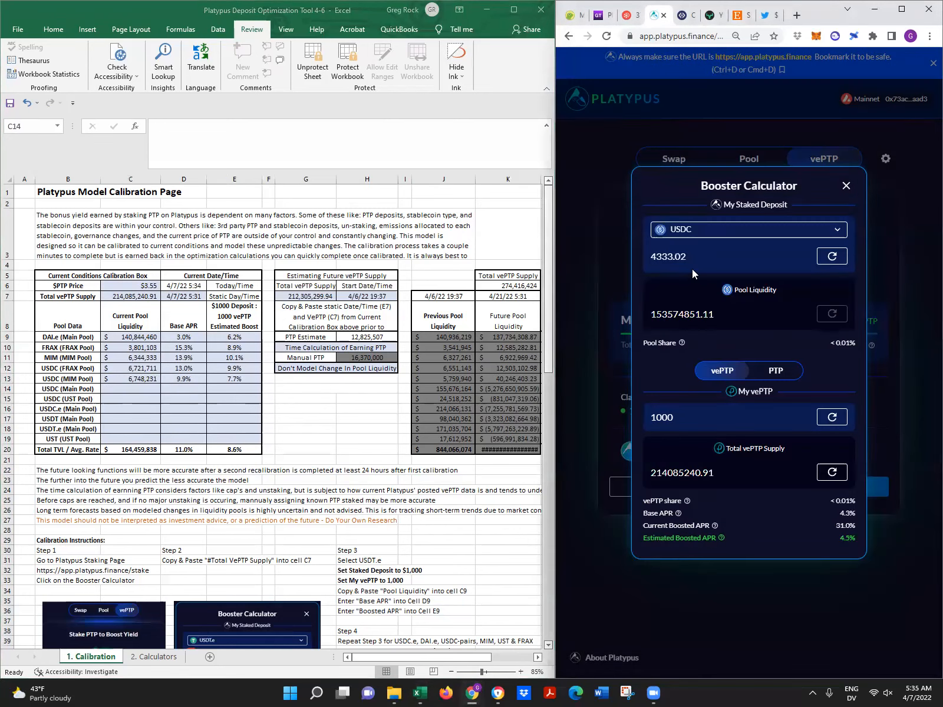
double_click(658, 260)
text(1000)
Copy the USDC (Main Pool) liquidity 153574851.11 from the Booster Calculator into cell C14.
drag(716, 315, 653, 315)
right_click(664, 313)
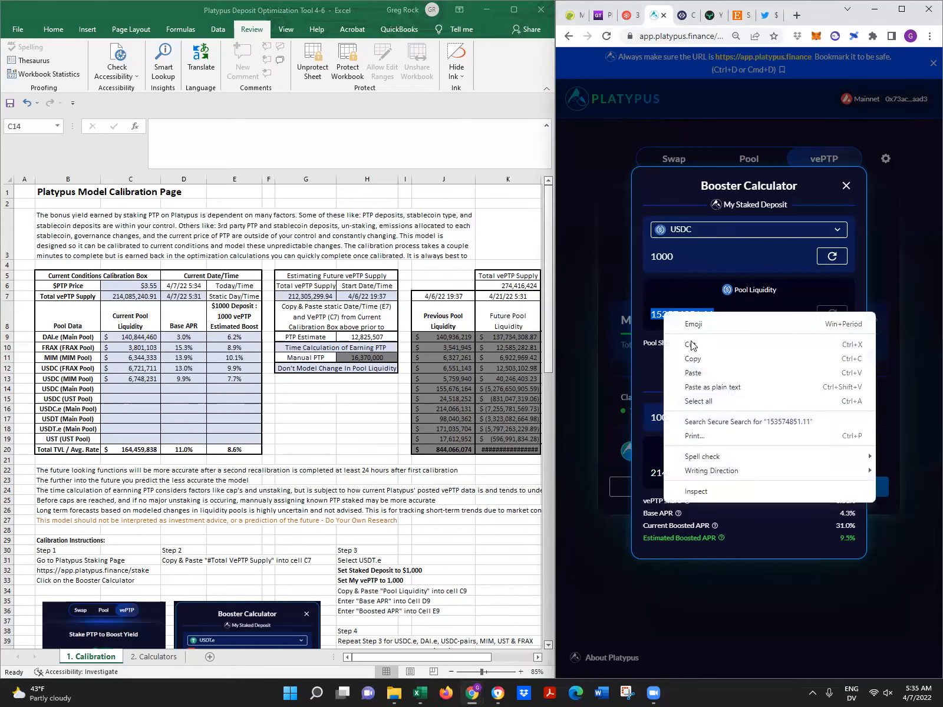
click(693, 360)
click(122, 391)
right_click(130, 389)
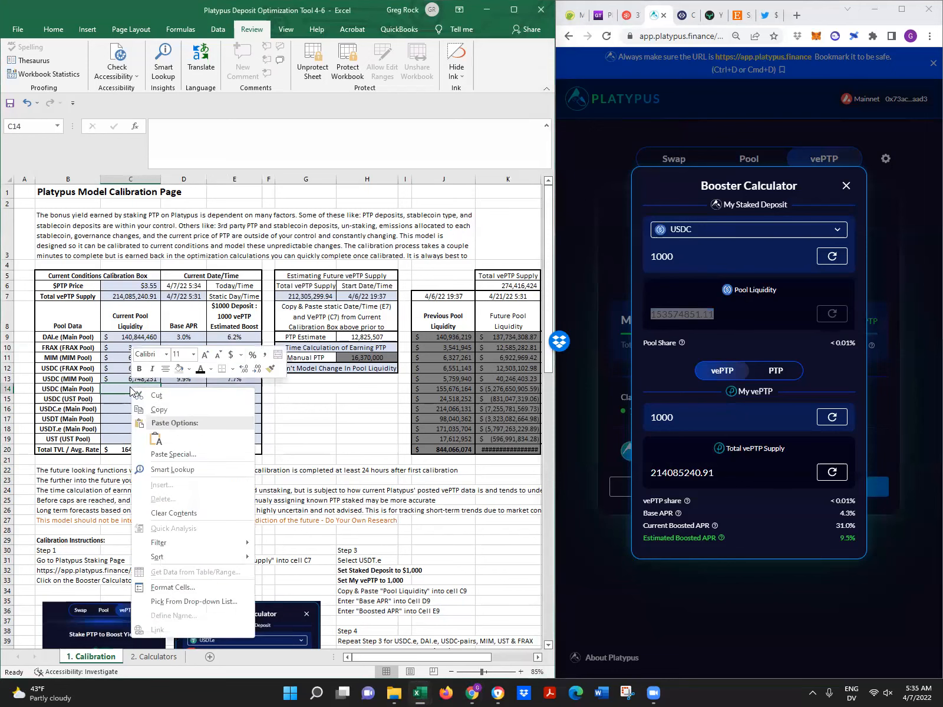
click(157, 439)
Enter the USDC (Main Pool) base APR of 4.3% in D14 and the estimated boosted APR of 9.5% in E14.
key(Tab)
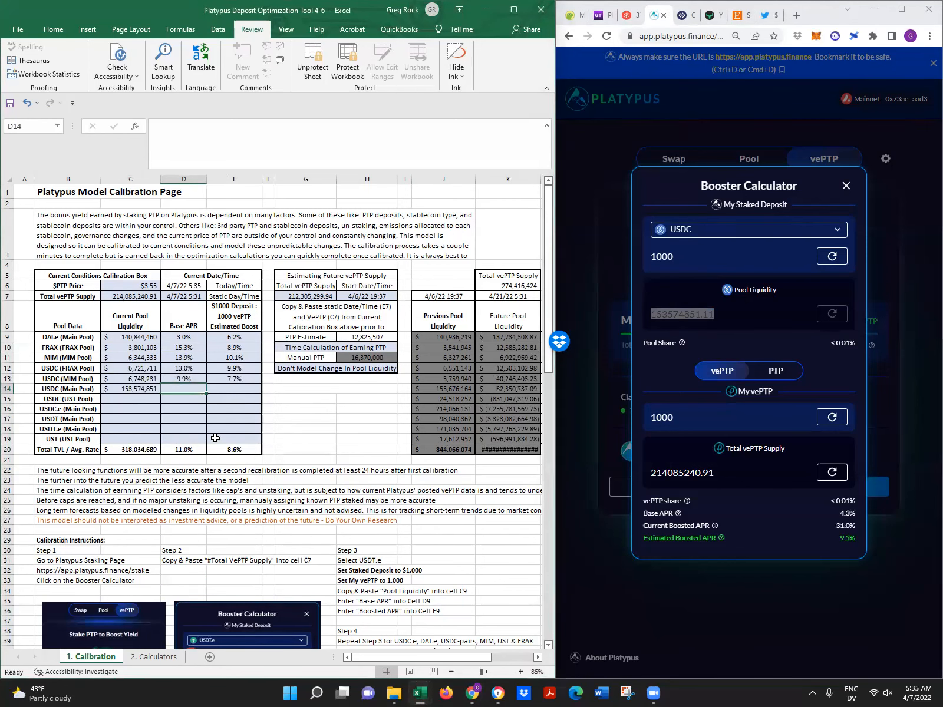
text(4.3%)
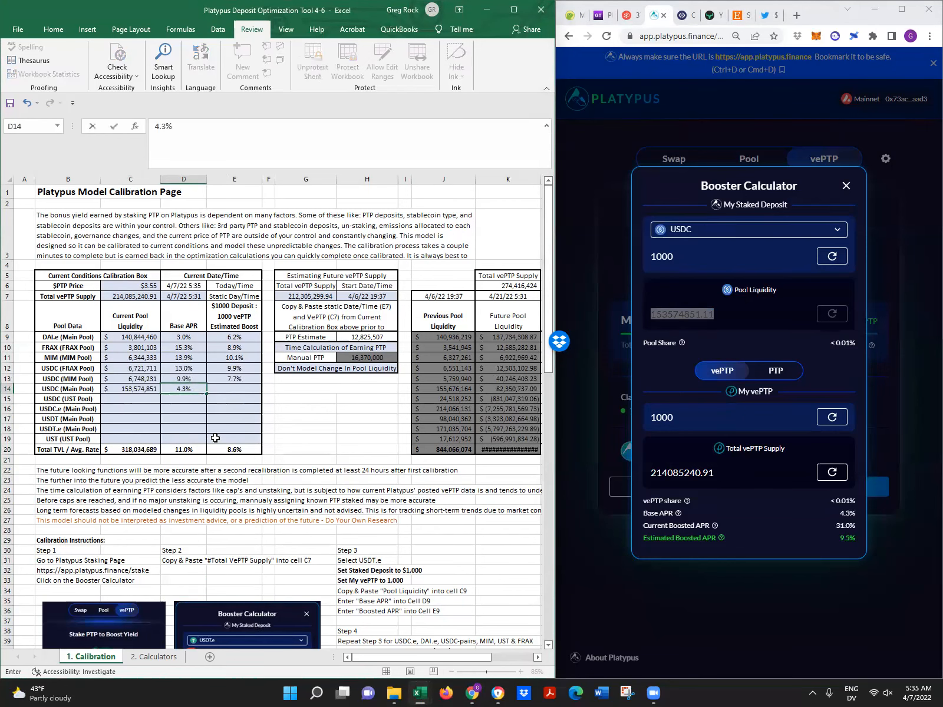
key(Tab)
text(9.5%)
key(Return)
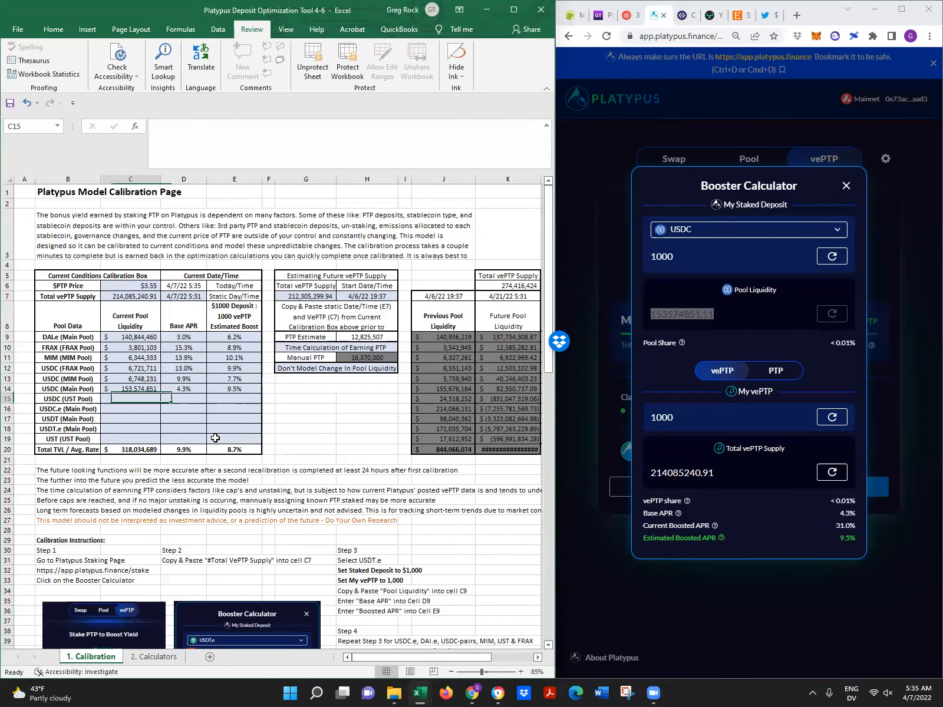
Select USDC (UST Pool) in the Booster Calculator and set its staked deposit to 1000.
click(729, 237)
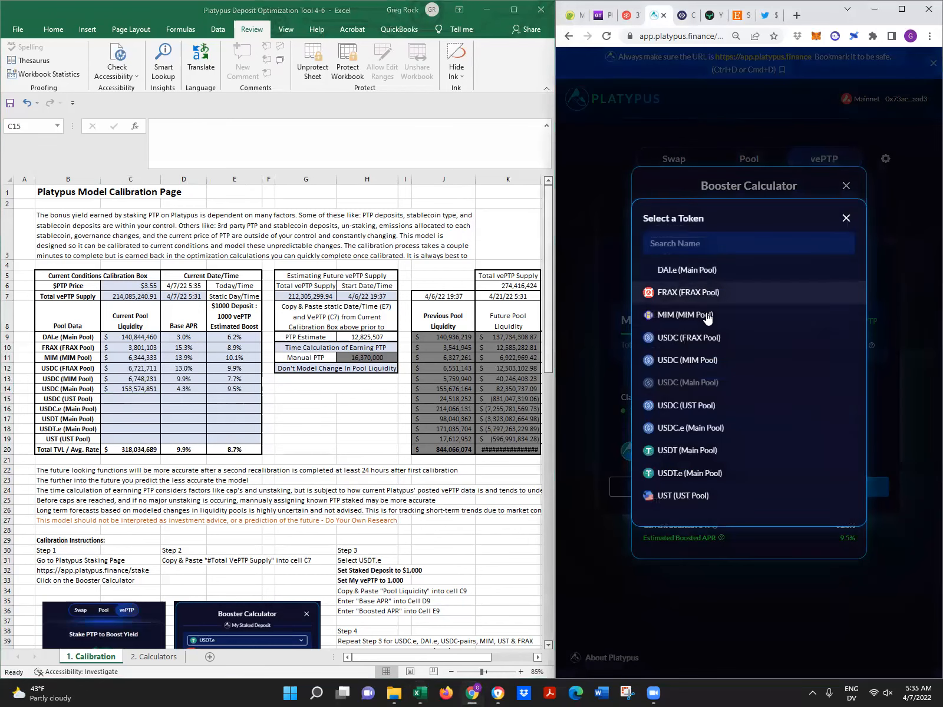
click(701, 407)
click(670, 259)
text(1000)
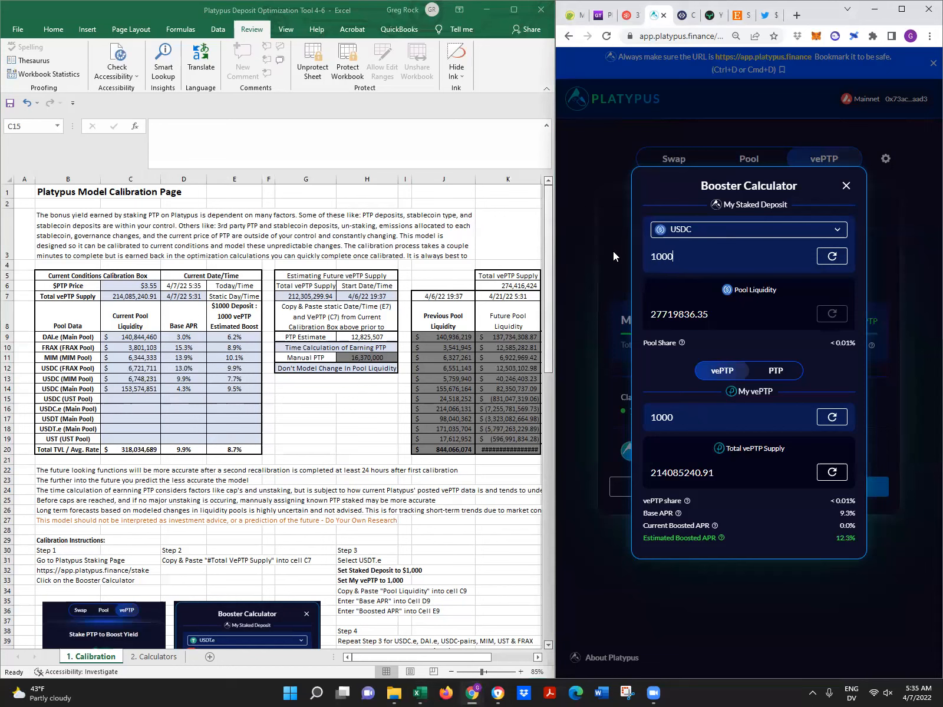
Copy the USDC (UST Pool) liquidity 27719836.35 from the Booster Calculator into cell C15.
drag(735, 314, 632, 316)
right_click(660, 317)
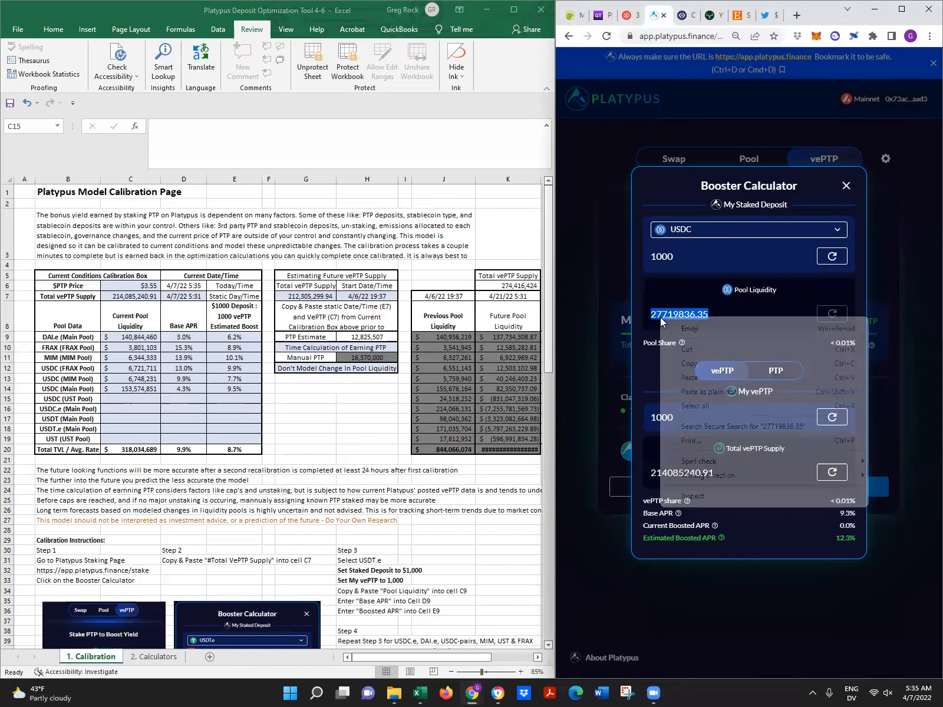
click(690, 363)
click(140, 400)
right_click(140, 400)
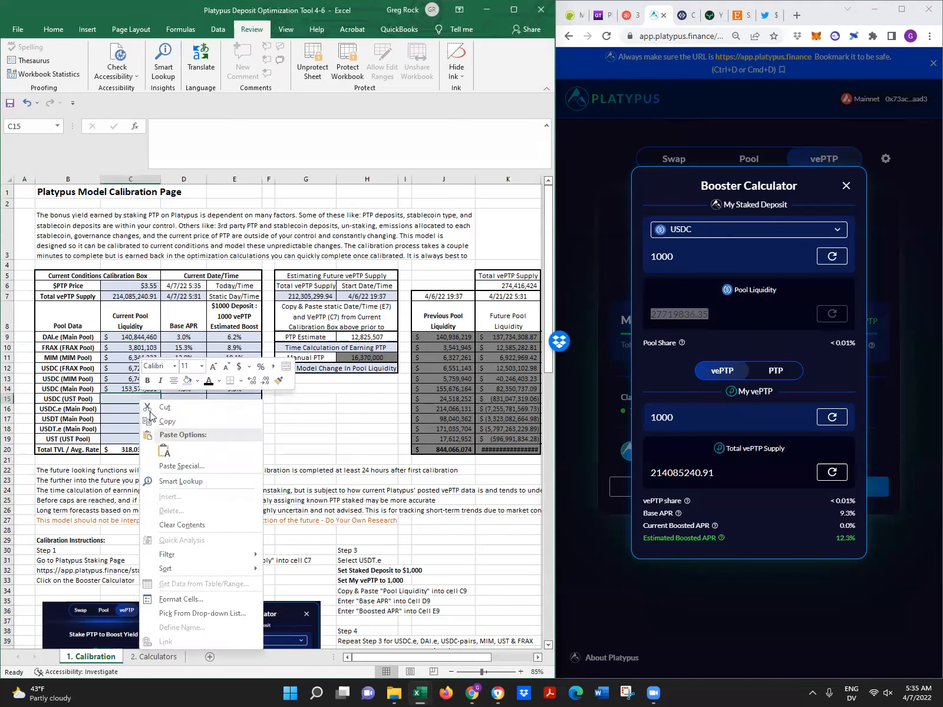
click(164, 451)
Enter the USDC (UST Pool) base APR of 9.3% in D15 and the estimated boosted APR of 12.3% in E15.
key(Tab)
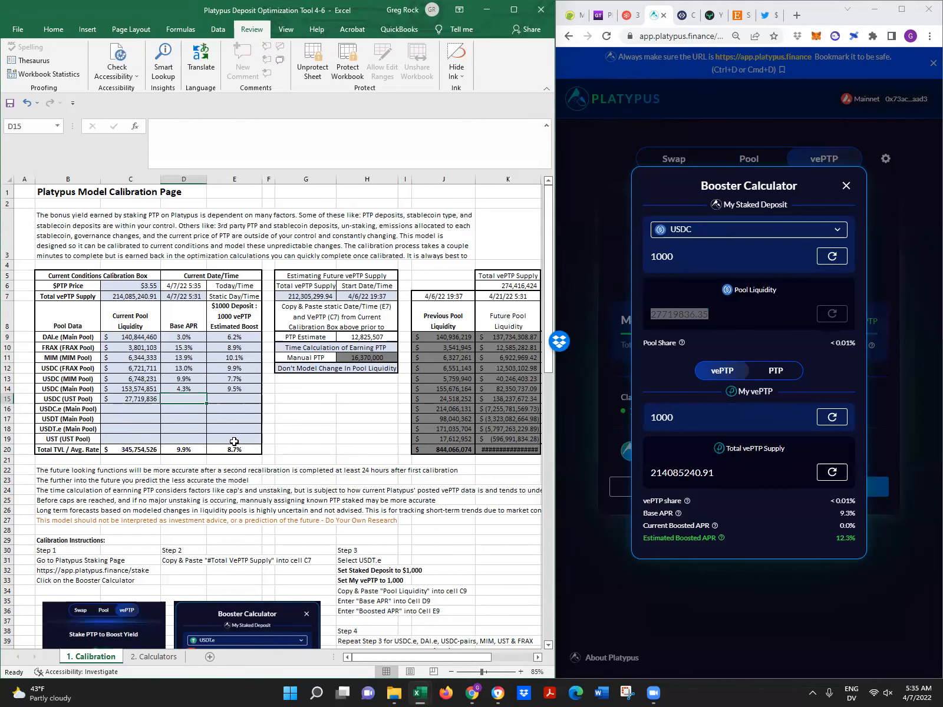
text(9.3)
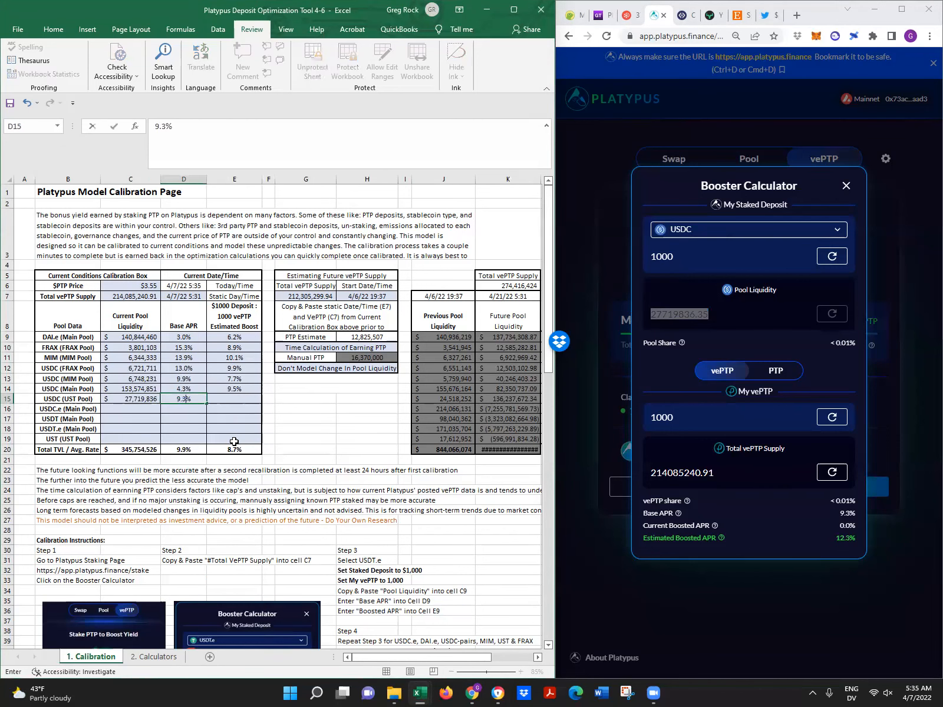
key(Tab)
text(12.3)
key(Return)
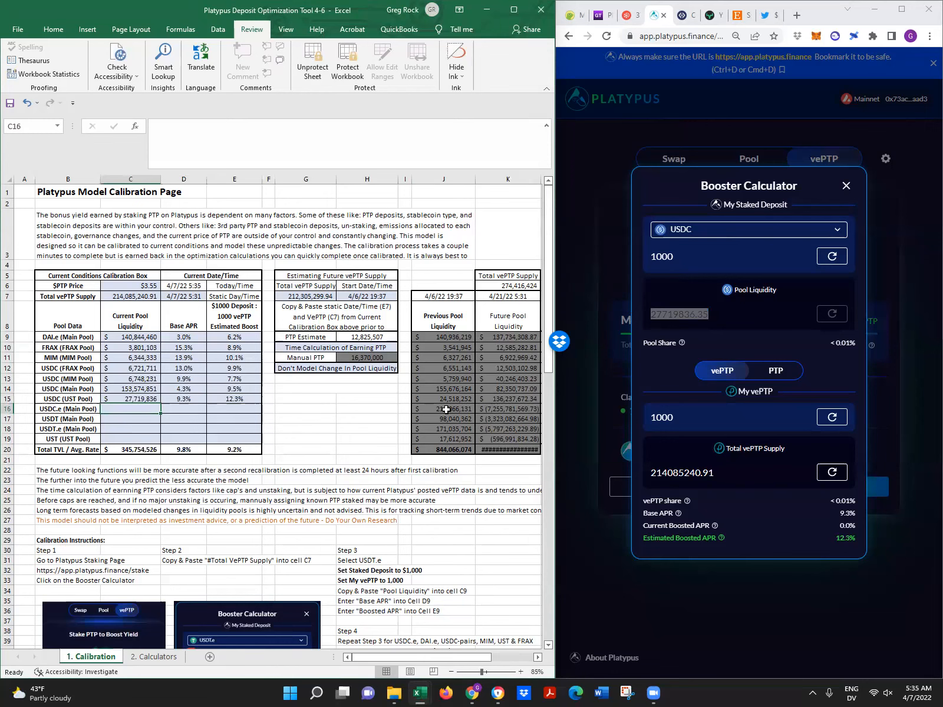
Select USDC.e (Main Pool) in the Booster Calculator and set its staked deposit to 1000.
click(697, 230)
click(698, 230)
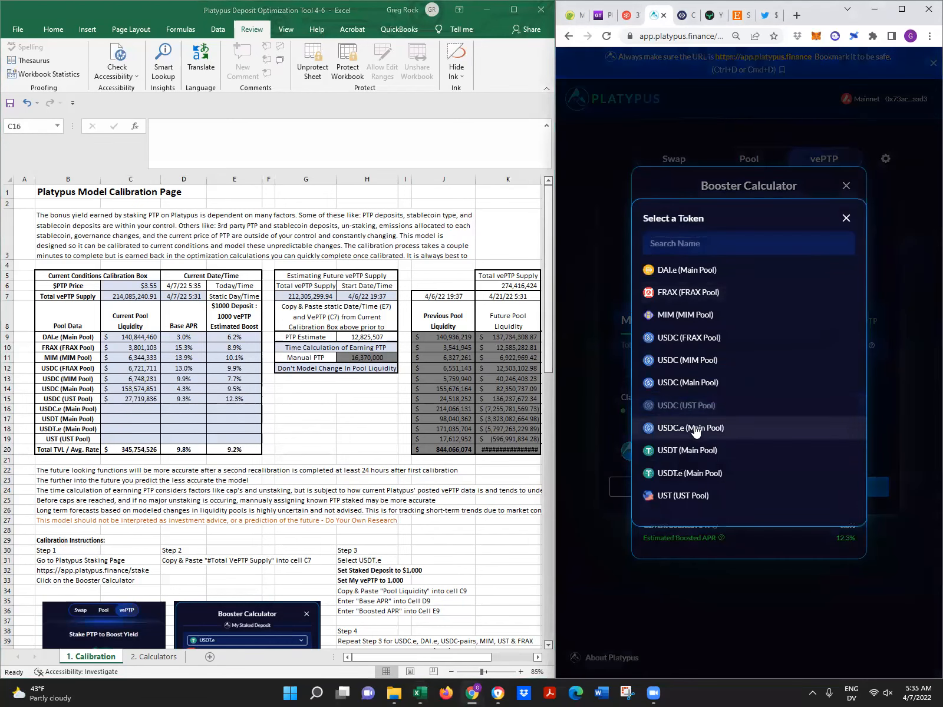
click(694, 427)
drag(701, 252, 613, 261)
text(1000)
Copy the USDC.e (Main Pool) liquidity 212131232.24 from the Booster Calculator into cell C16.
drag(718, 315, 618, 302)
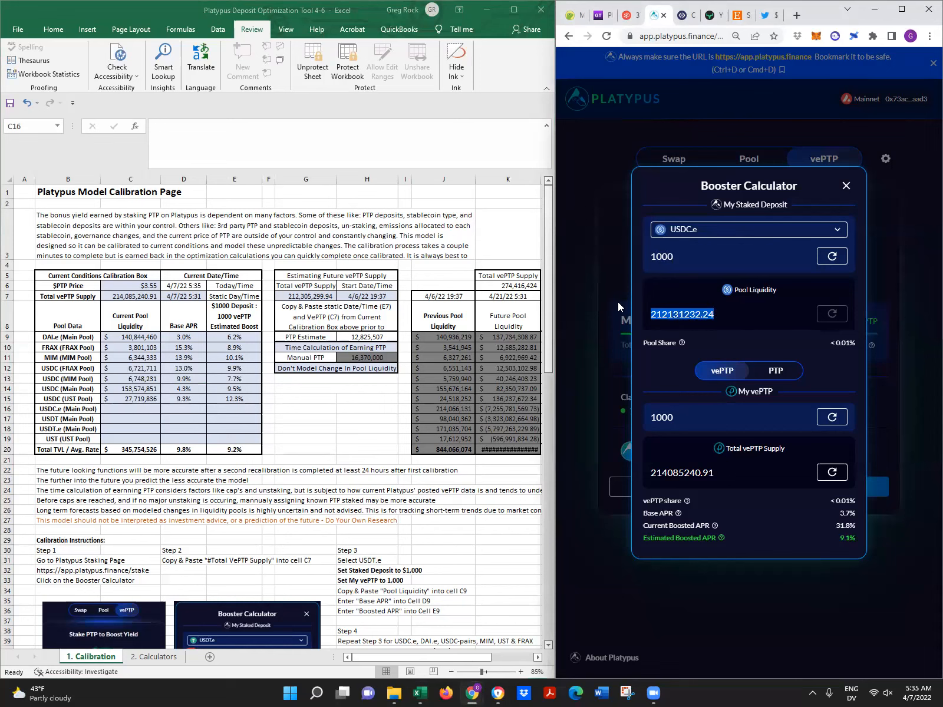
right_click(678, 313)
click(703, 371)
right_click(128, 408)
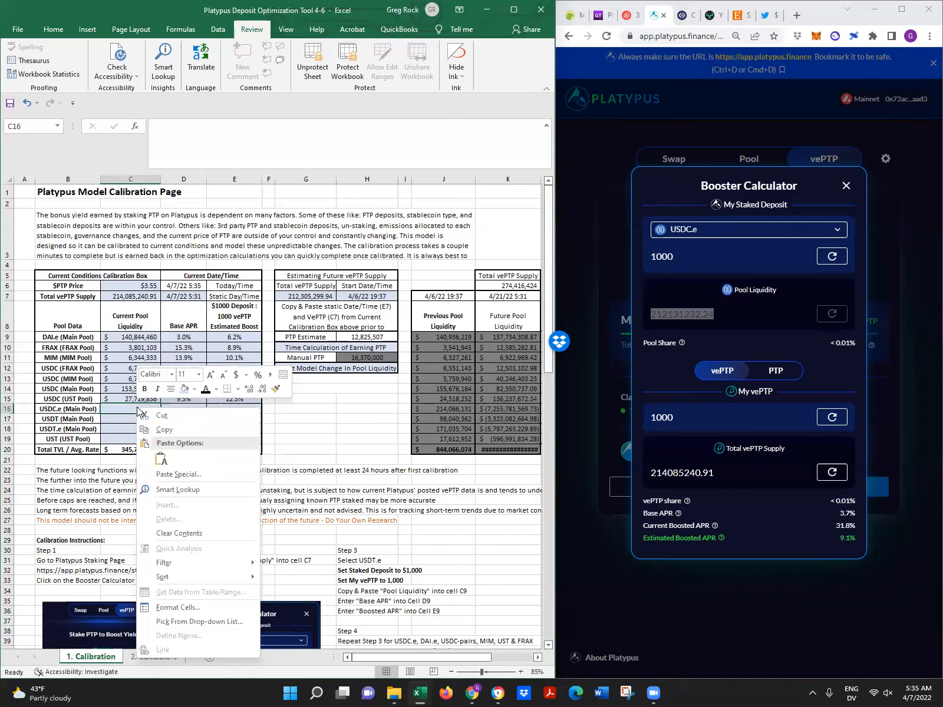
click(161, 449)
Enter the USDC.e (Main Pool) base APR of 3.7% in D16 and the estimated boosted APR of 9.1% in E16.
key(Tab)
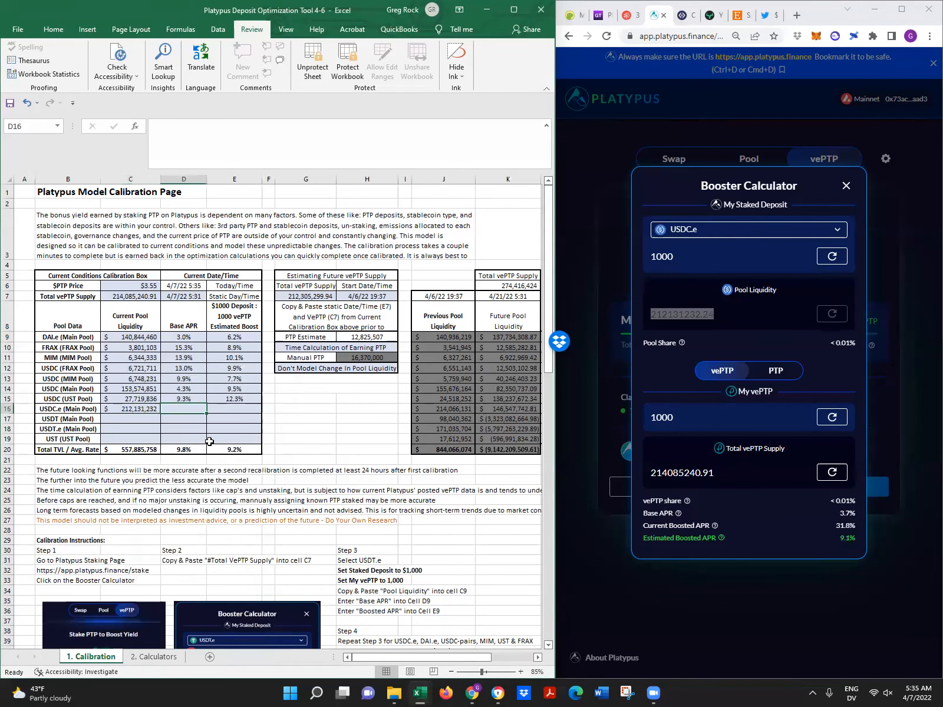
text(3.7%)
key(Tab)
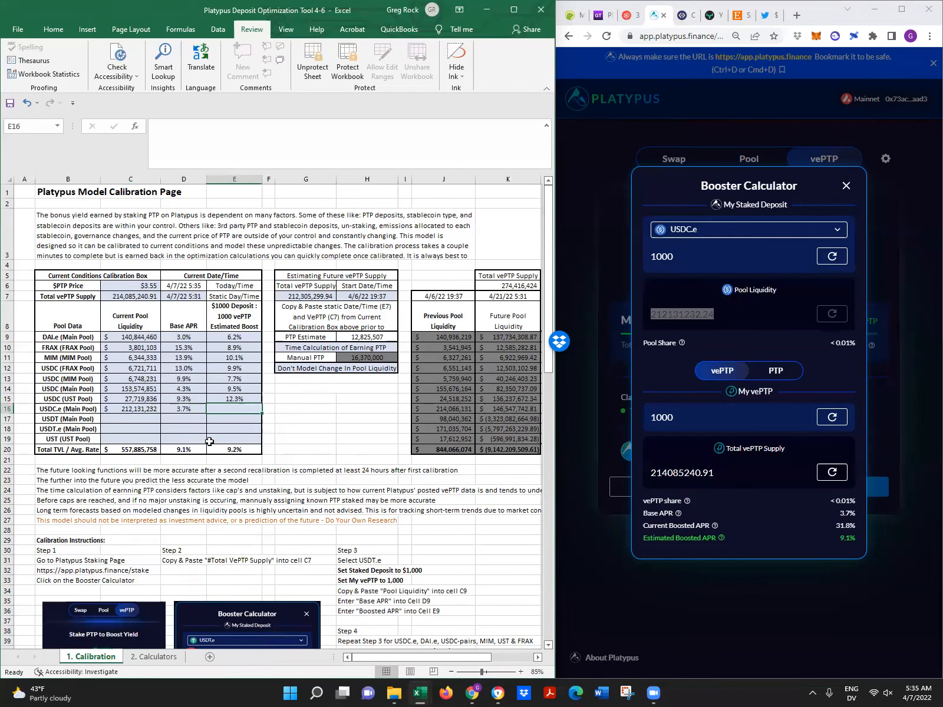
text(9.1%)
key(Return)
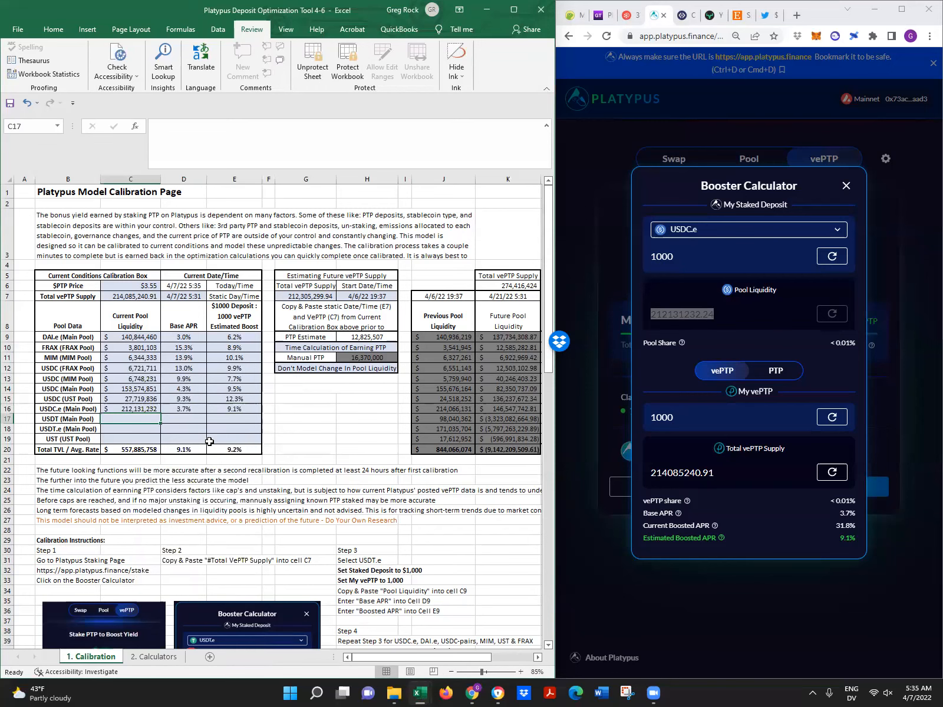
Select USDT (Main Pool) in the Booster Calculator and set its staked deposit to 1000.
click(737, 230)
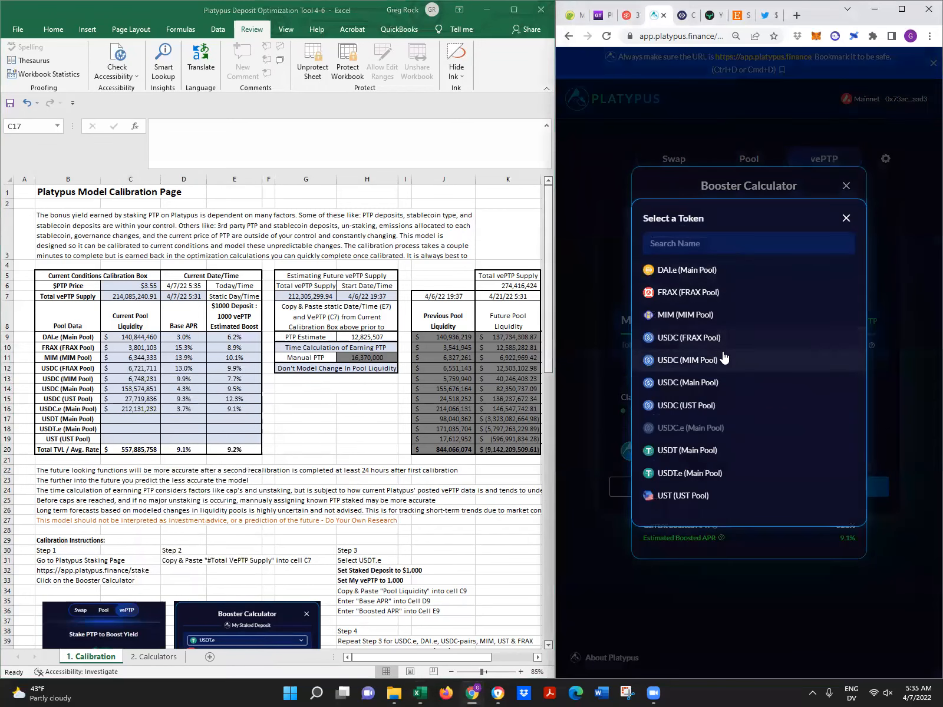
click(701, 453)
double_click(700, 259)
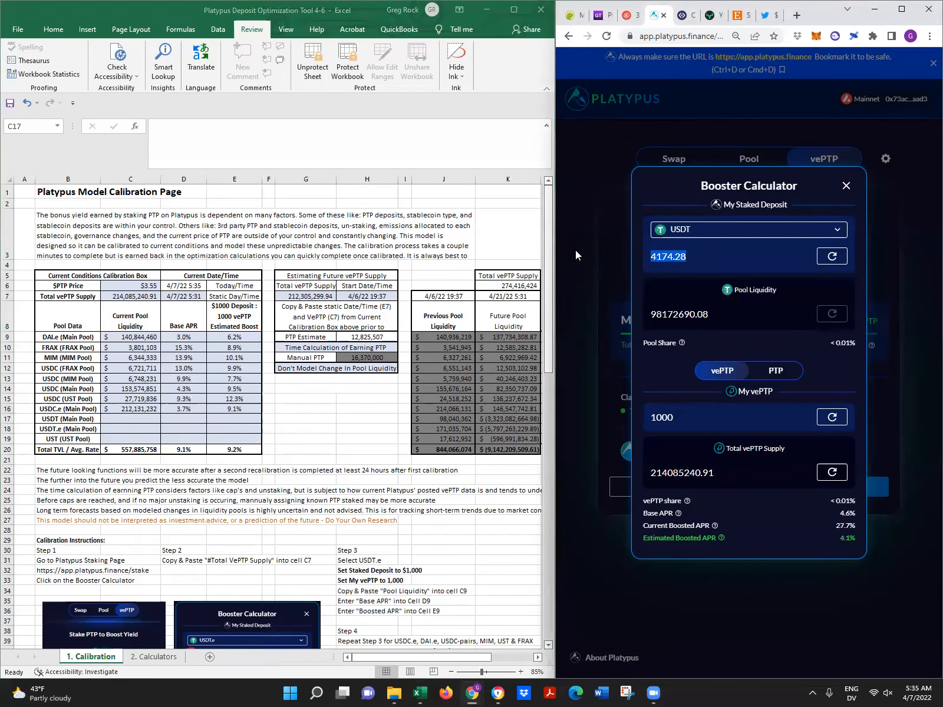
text(1000)
Copy the USDT (Main Pool) liquidity 98172690.08 from the Booster Calculator into cell C17.
drag(709, 314, 542, 312)
right_click(665, 313)
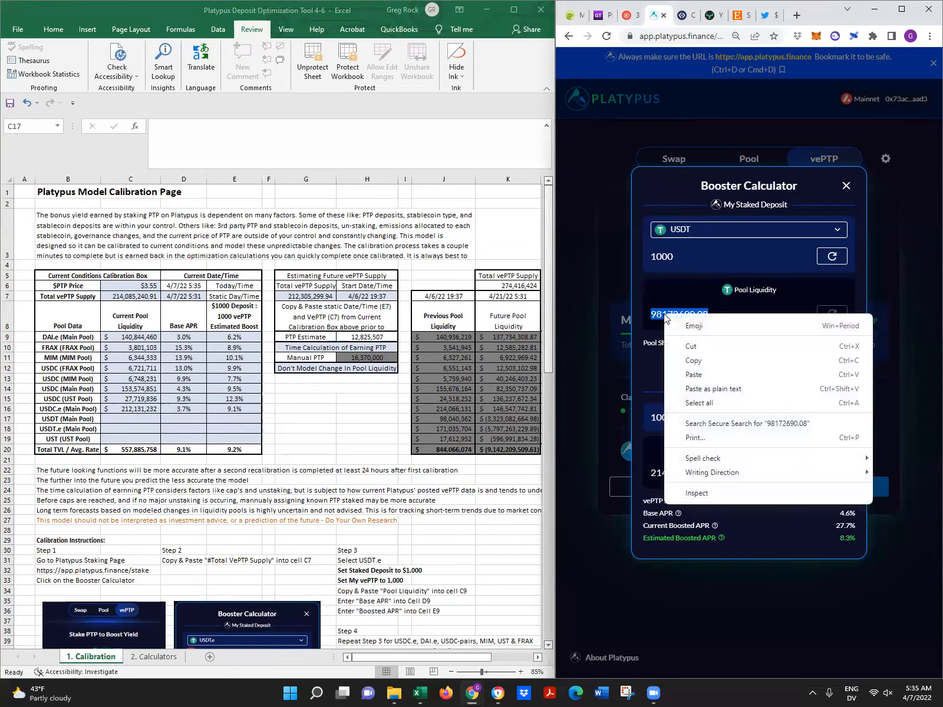
click(701, 368)
click(132, 419)
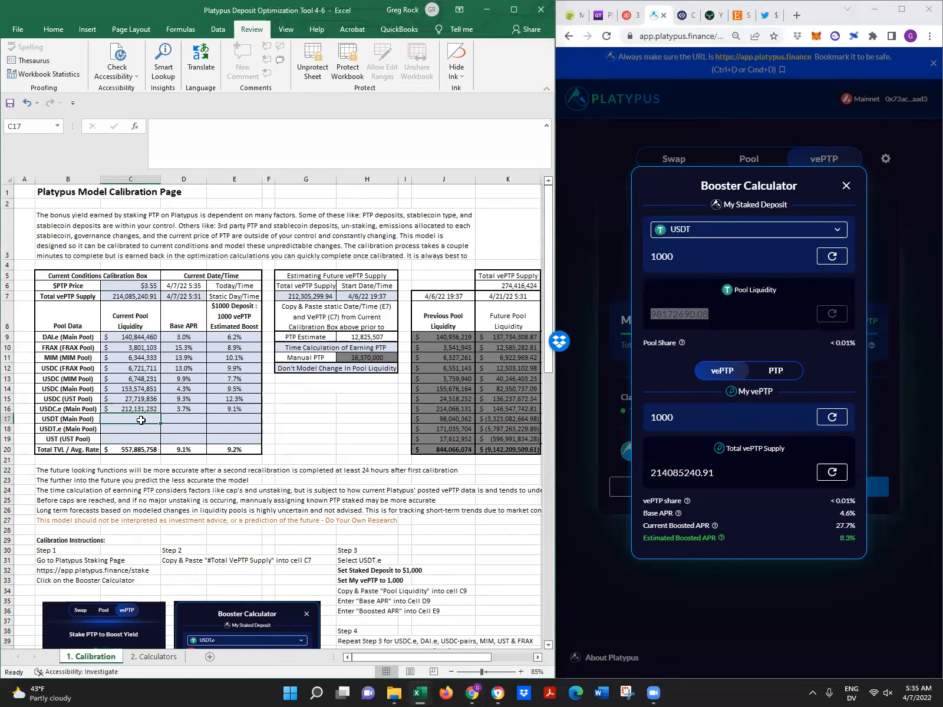
right_click(137, 417)
click(164, 468)
Enter the USDT (Main Pool) base APR of 4.6% in D17 and the estimated boosted APR of 8.3% in E17.
key(Tab)
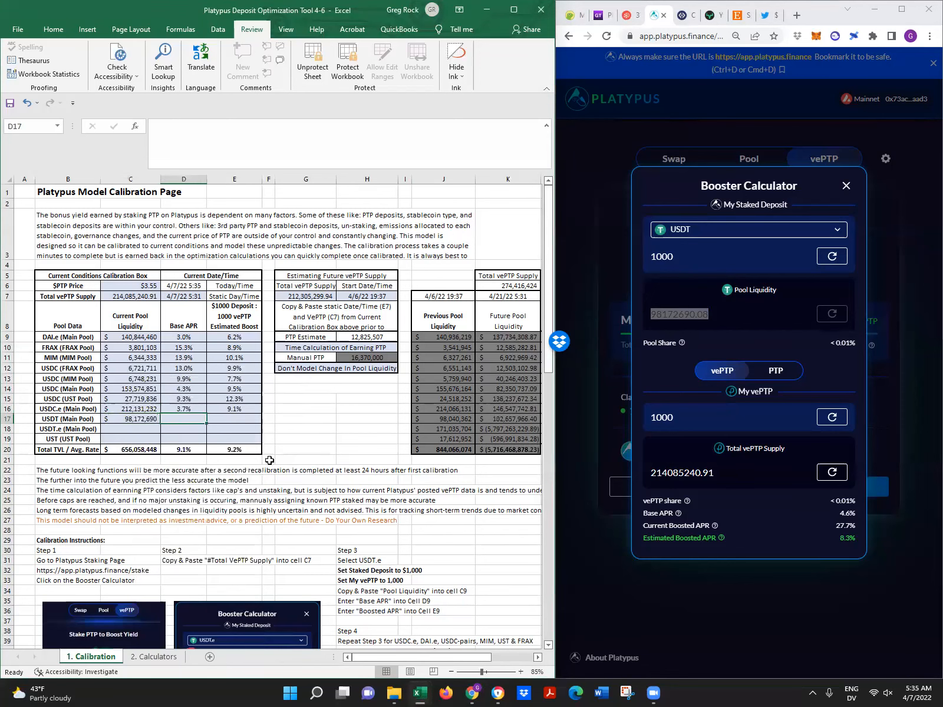
text(4.6)
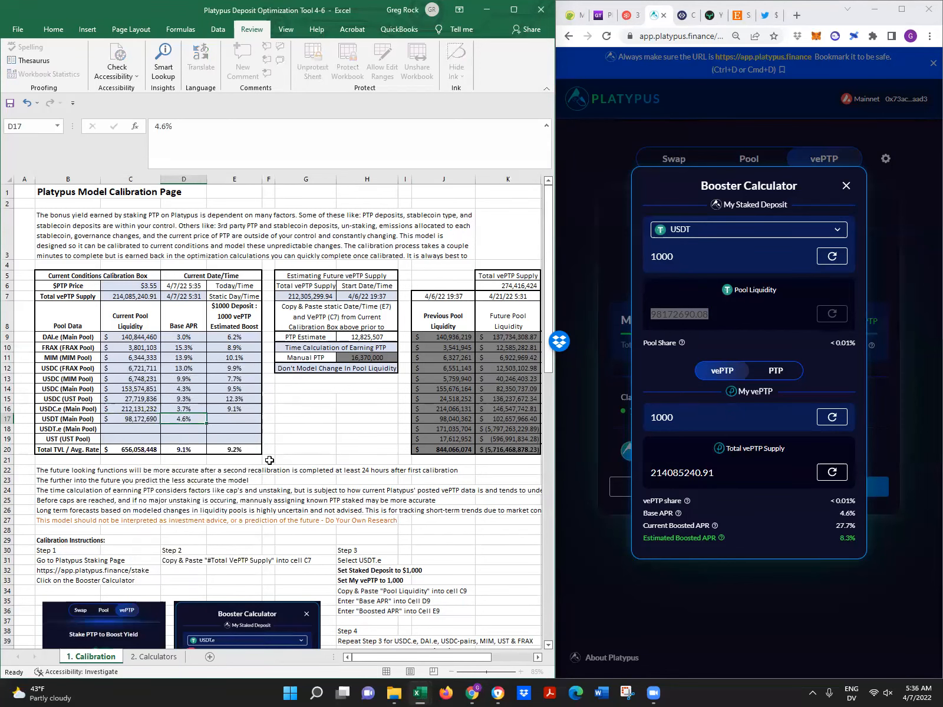
key(Tab)
text(8.3)
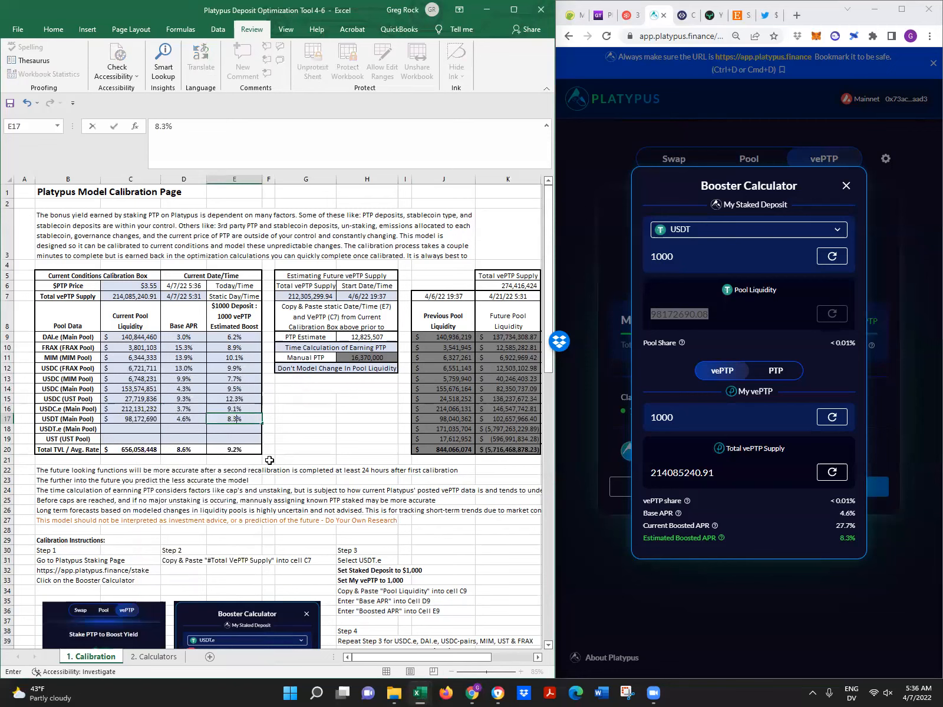
key(Return)
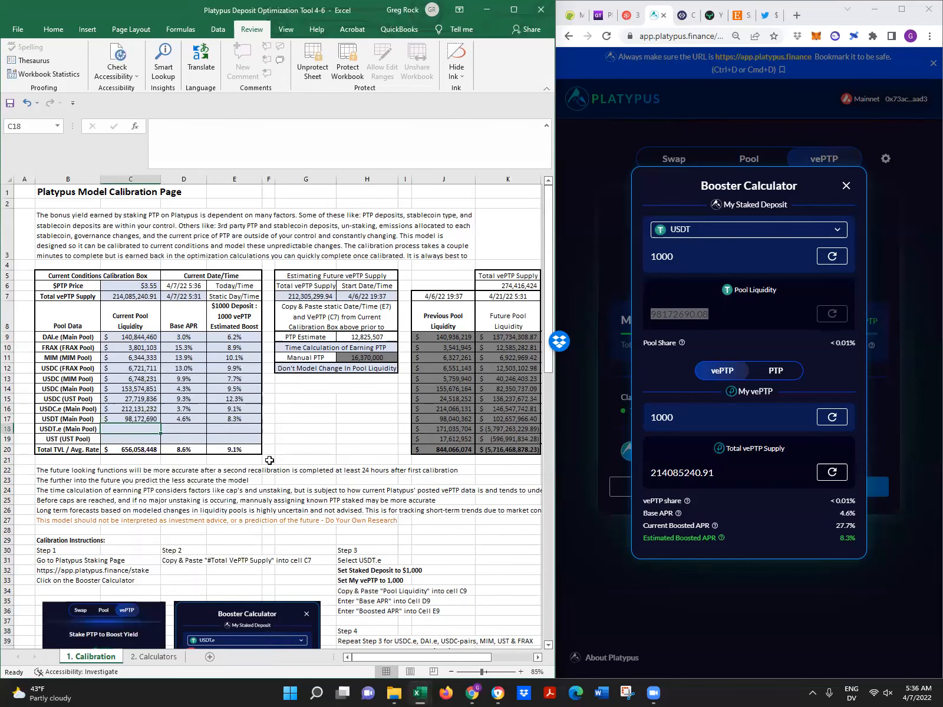
Select USDT.e (Main Pool) in the Booster Calculator and set its staked deposit to 1000.
click(712, 234)
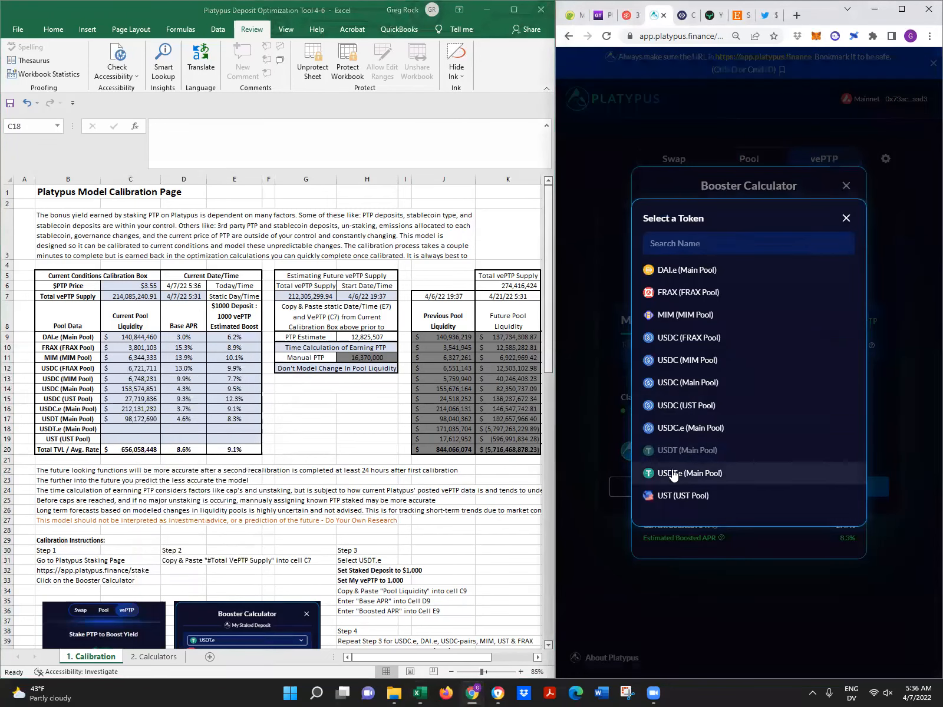
click(672, 473)
drag(696, 257, 567, 237)
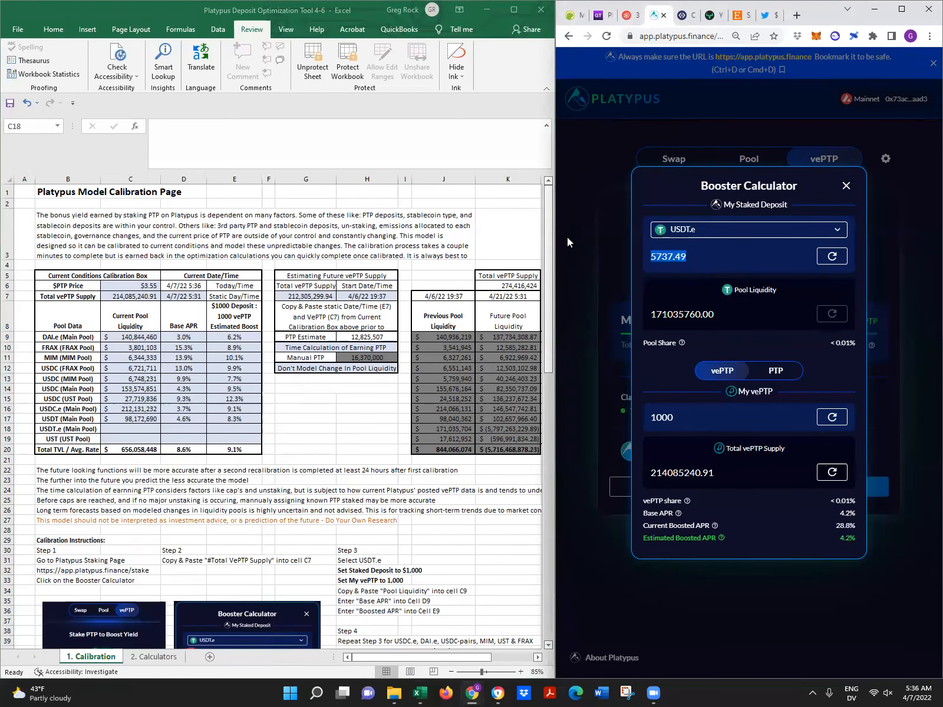
text(1000)
Copy the USDT.e (Main Pool) liquidity 171035760.00 from the Booster Calculator into cell C18.
drag(728, 314, 648, 314)
right_click(664, 309)
click(694, 360)
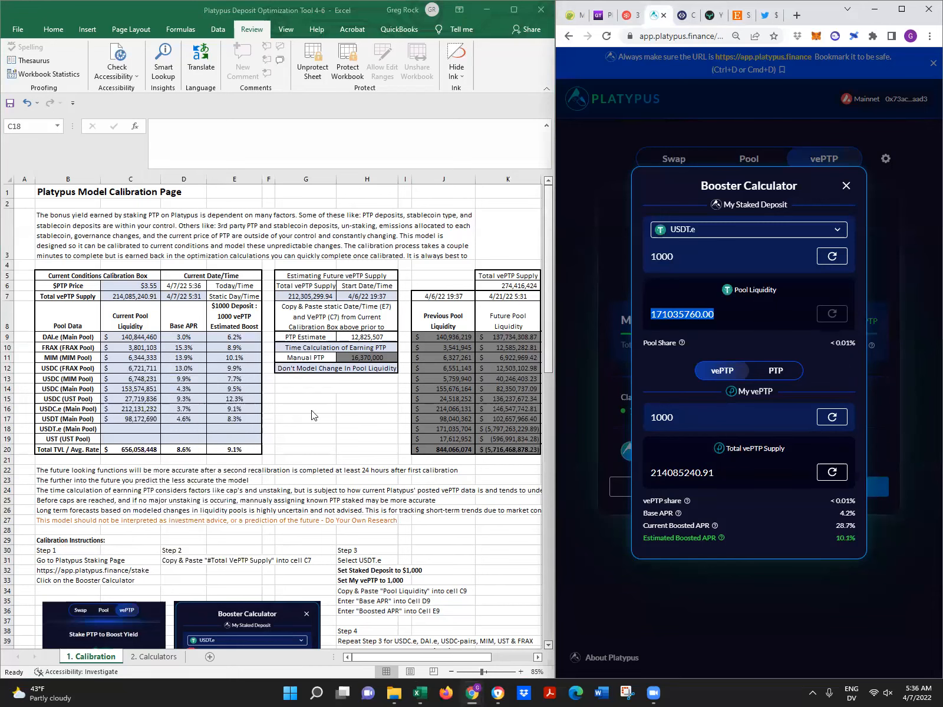
click(130, 430)
right_click(148, 434)
click(170, 231)
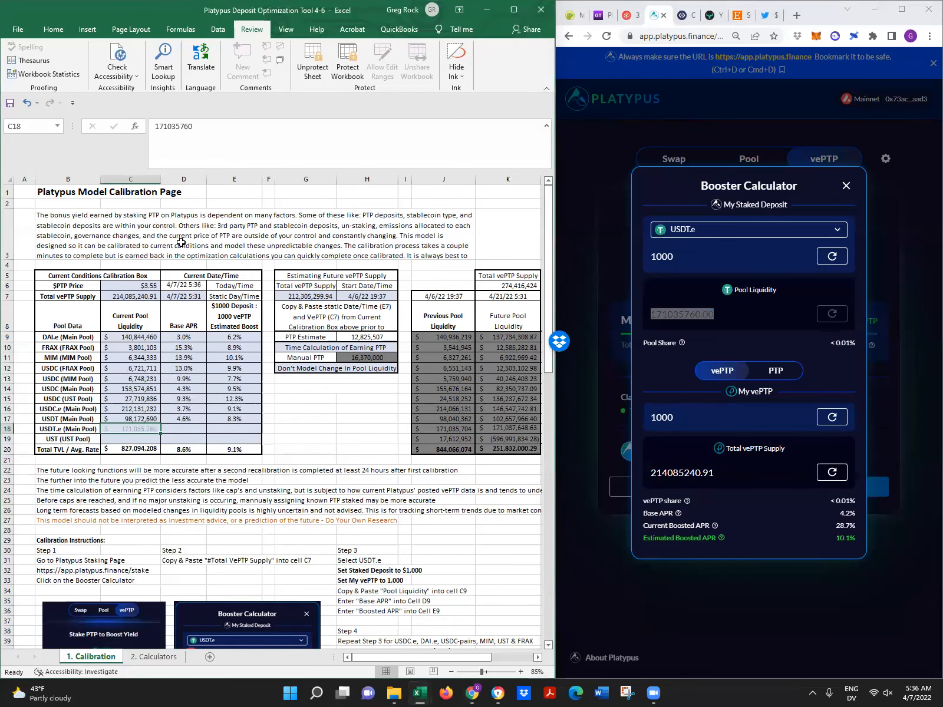
Enter the USDT.e (Main Pool) base APR of 4.2% in D18 and the estimated boosted APR of 10.1% in E18.
key(Tab)
text(4.2)
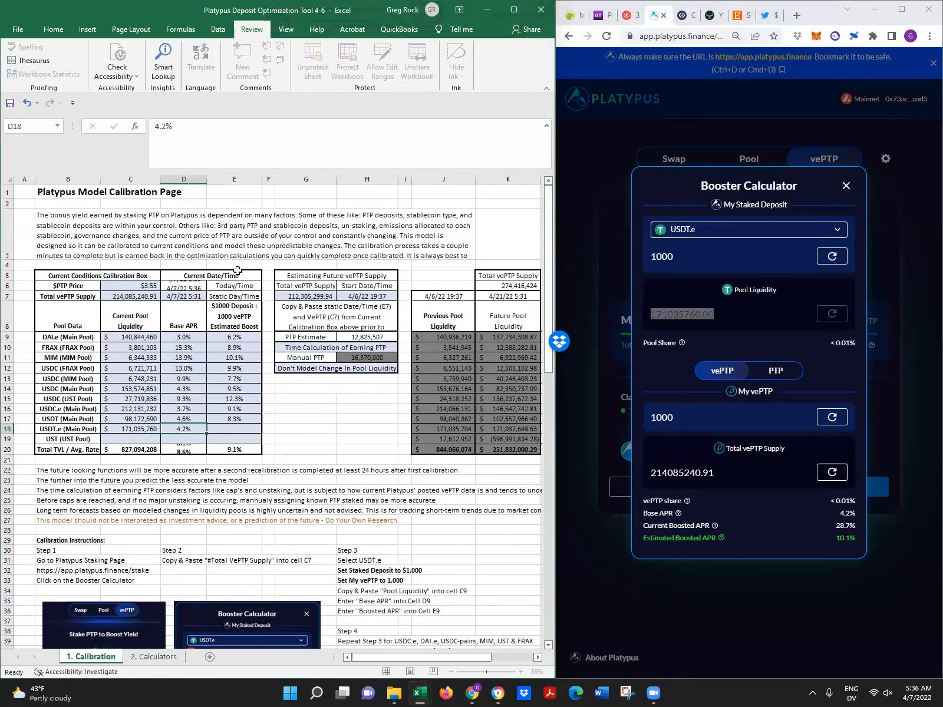
key(Tab)
text(10.1)
key(Return)
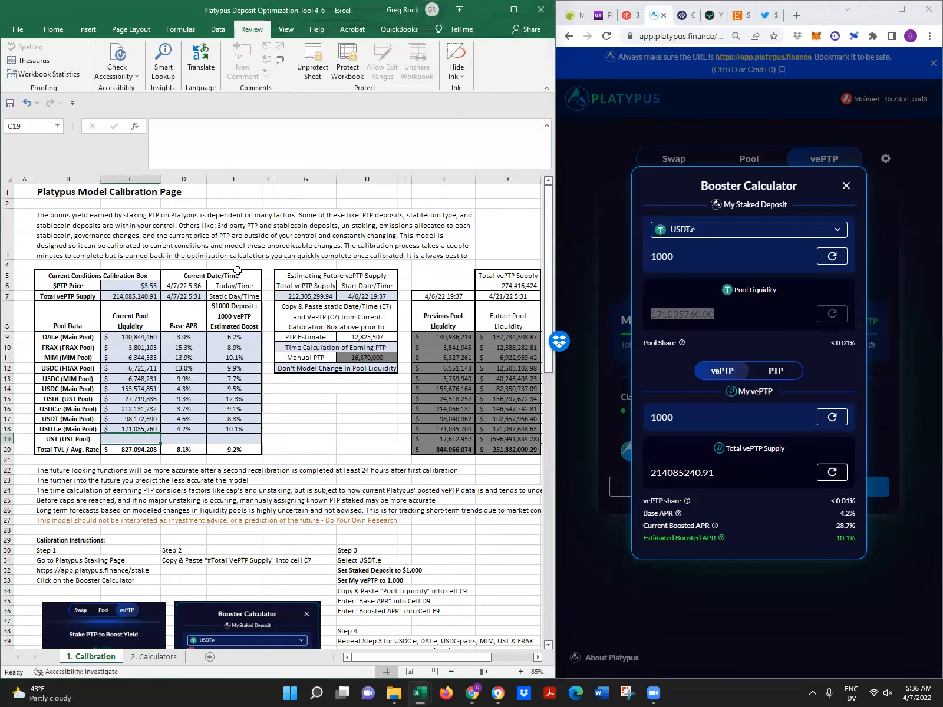
Select UST (UST Pool) in the Booster Calculator and set its staked deposit to 1000.
click(733, 232)
click(733, 233)
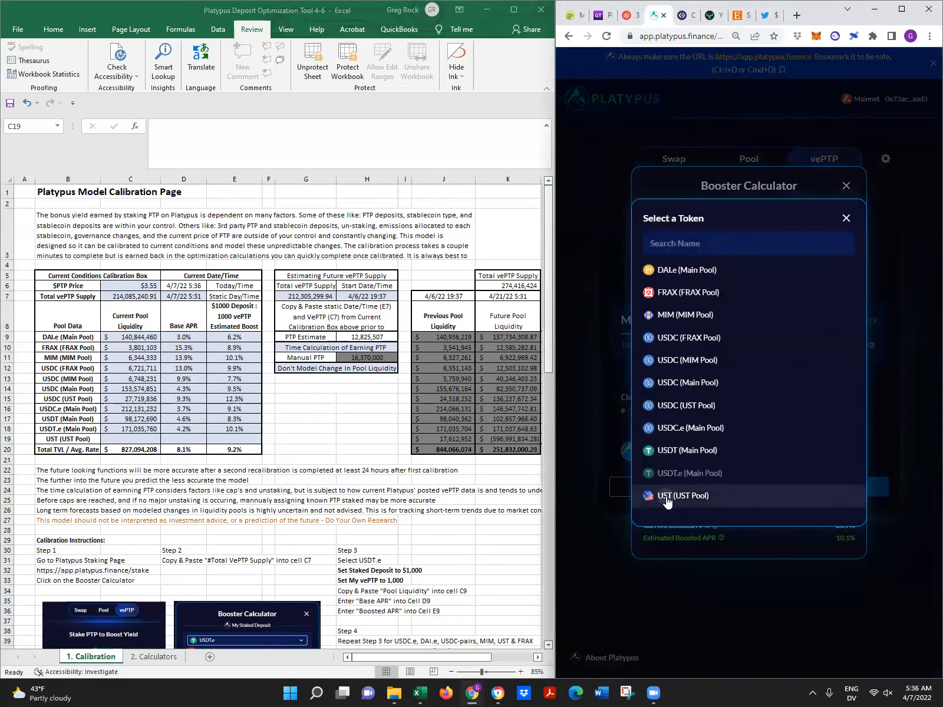
click(726, 495)
key(ctrl+a)
text(1000)
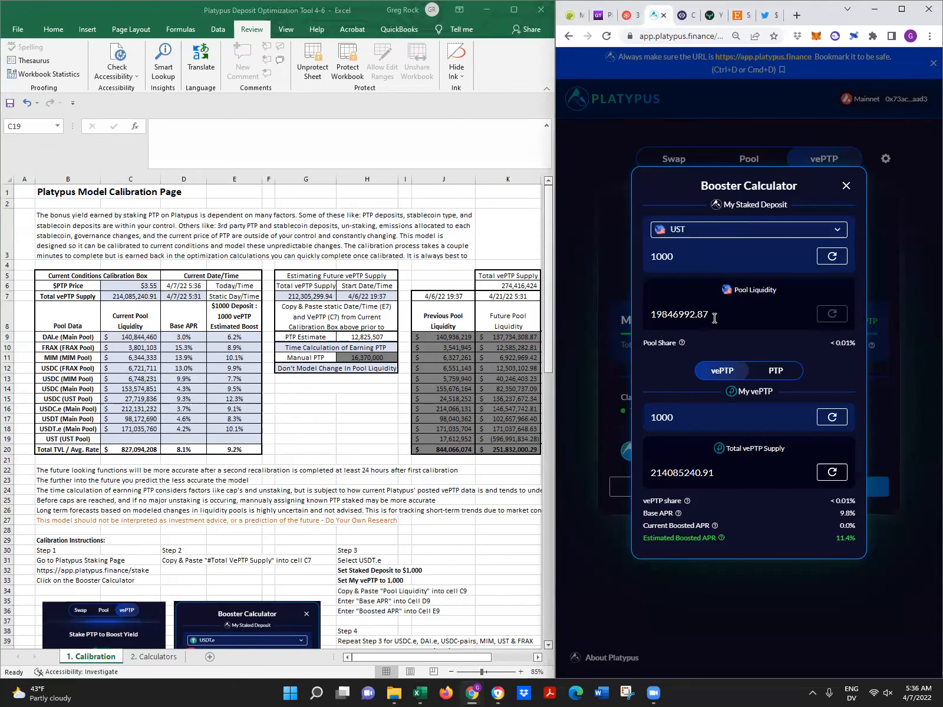
Copy the UST (UST Pool) liquidity 19846992.87 from the Booster Calculator into cell C19.
drag(714, 315, 607, 317)
right_click(678, 319)
click(691, 370)
right_click(130, 436)
click(148, 238)
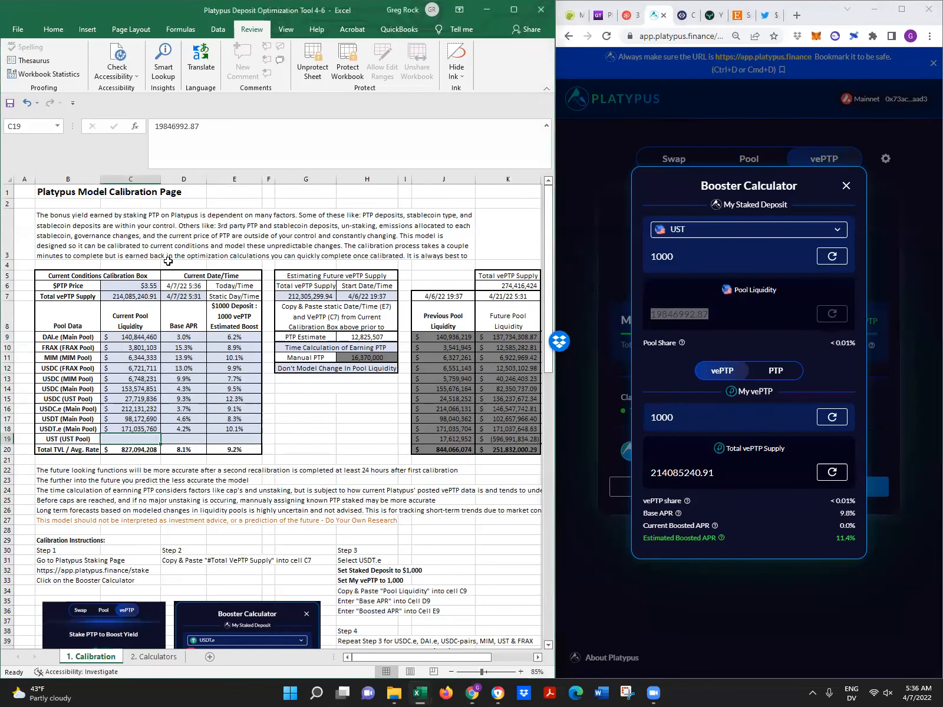
Enter the UST (UST Pool) base APR of 9.8% in D19 and the estimated boosted APR of 11.4% in E19.
key(Tab)
text(9.8)
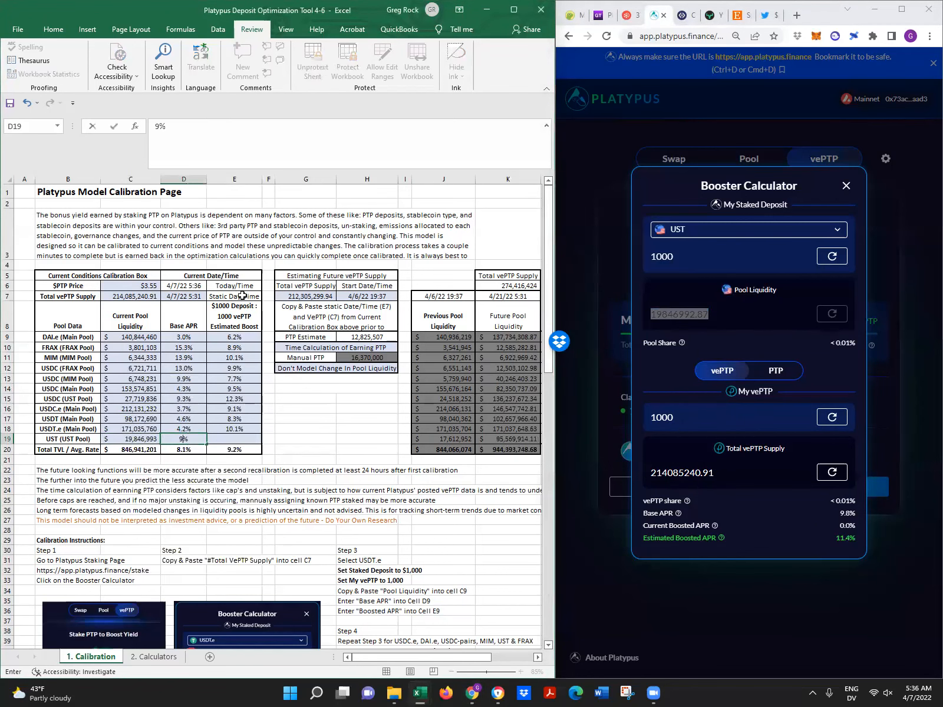
key(Tab)
text(11.4)
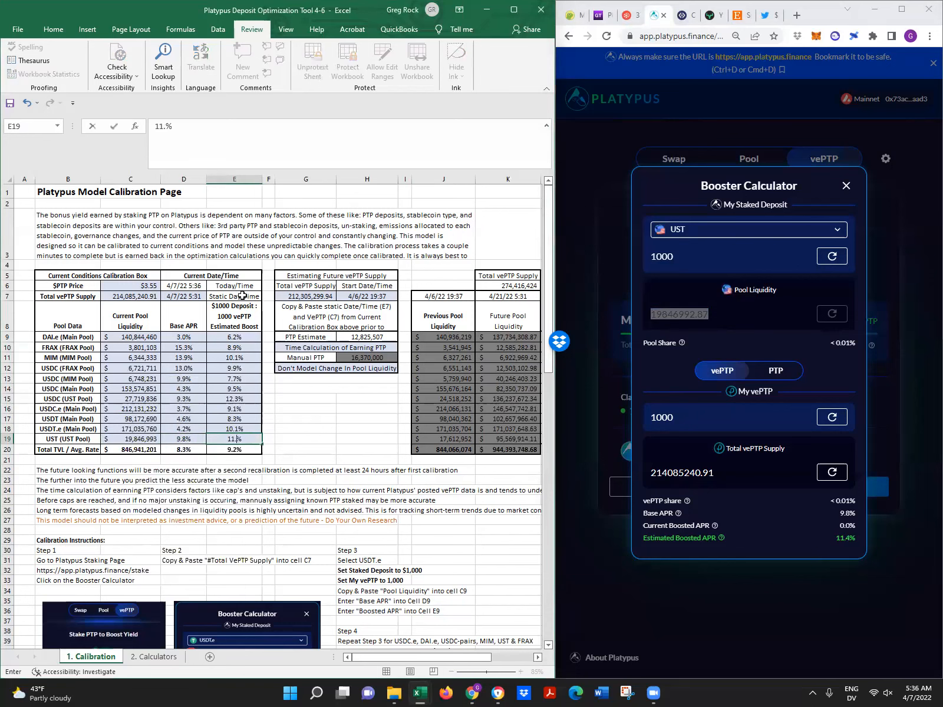
key(Tab)
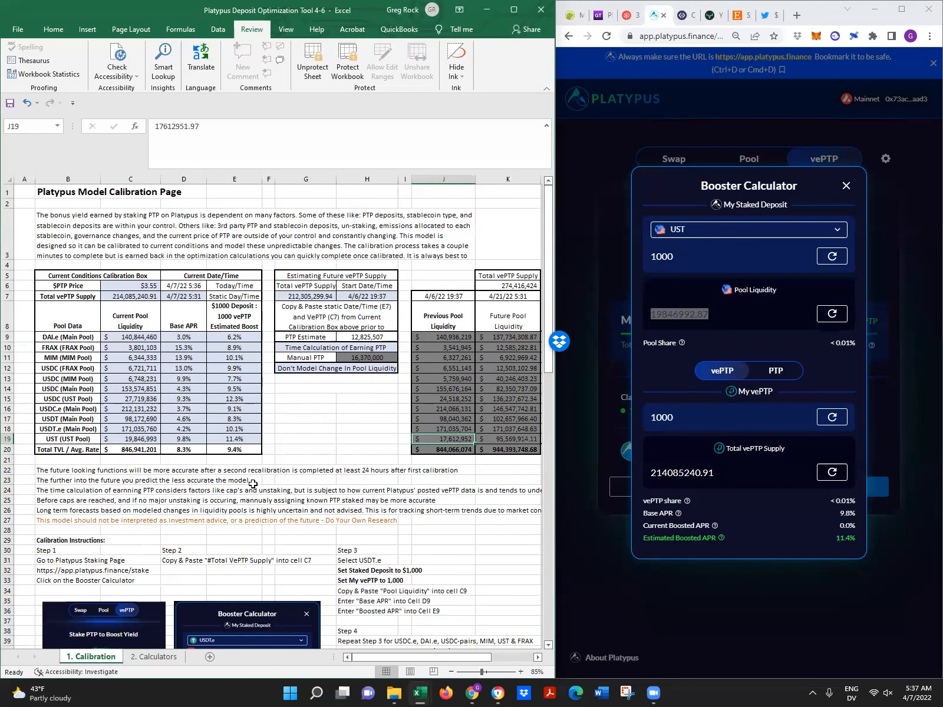
Set the future vePTP supply estimation method in G10 to Manually Enter Earning PTP and select the Manual PTP value in H11.
click(349, 421)
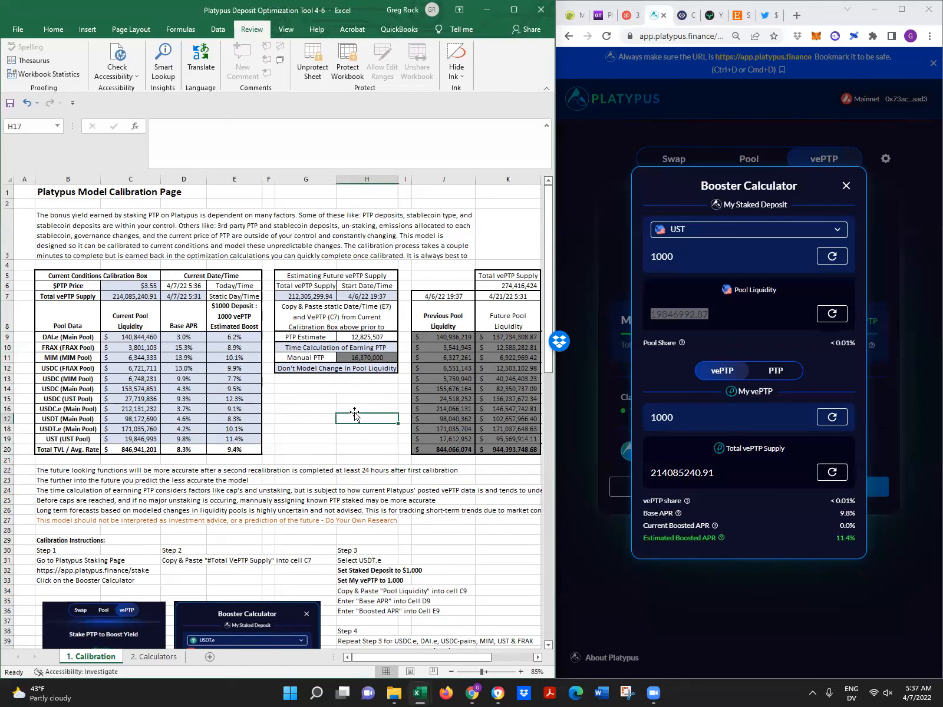
click(318, 348)
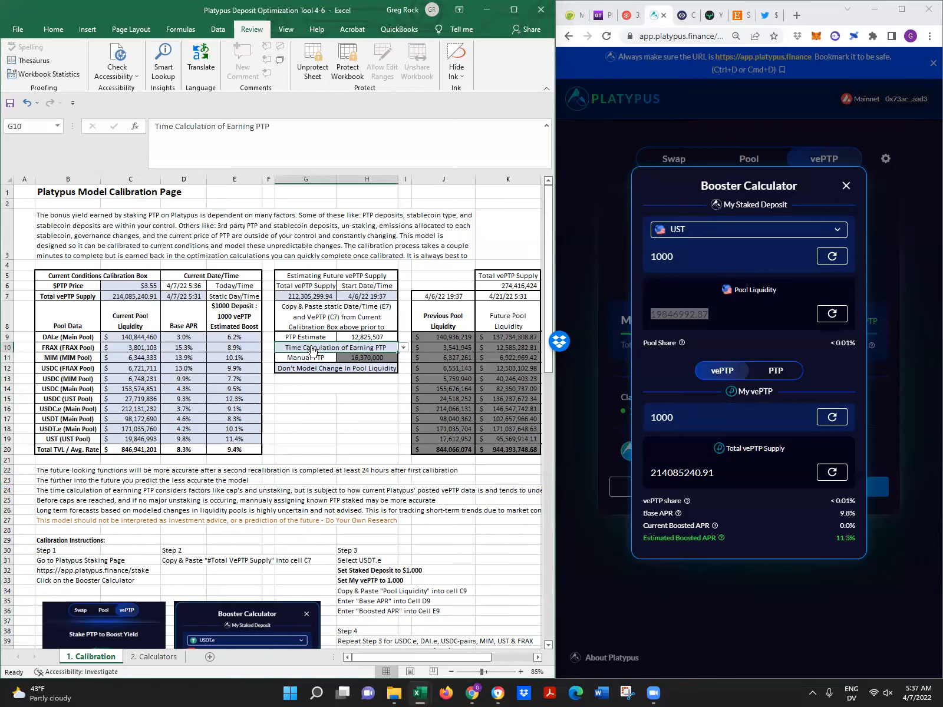
click(403, 349)
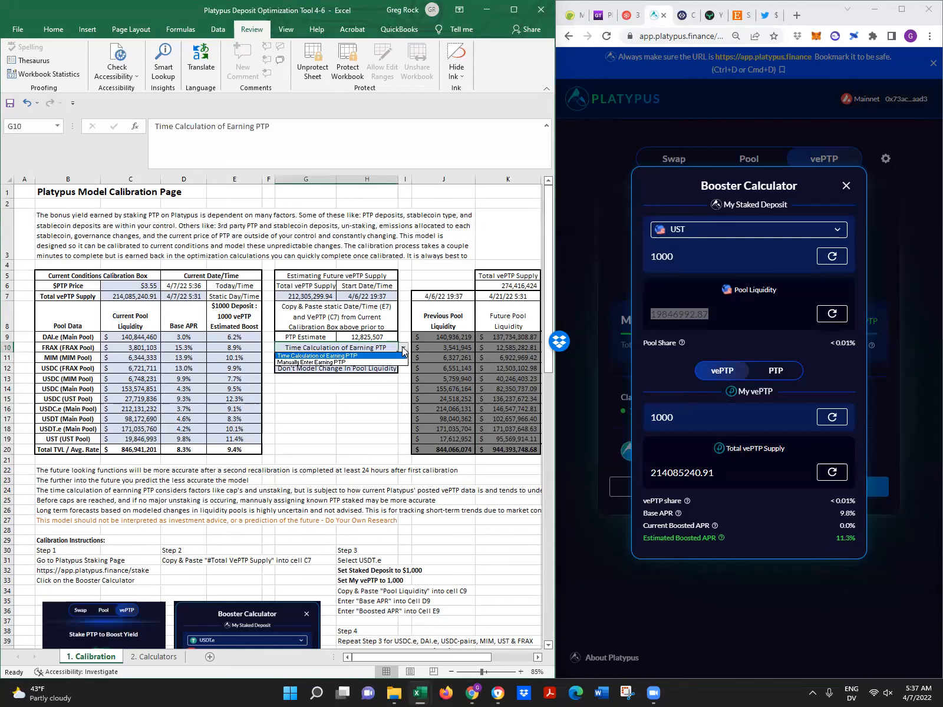
click(352, 362)
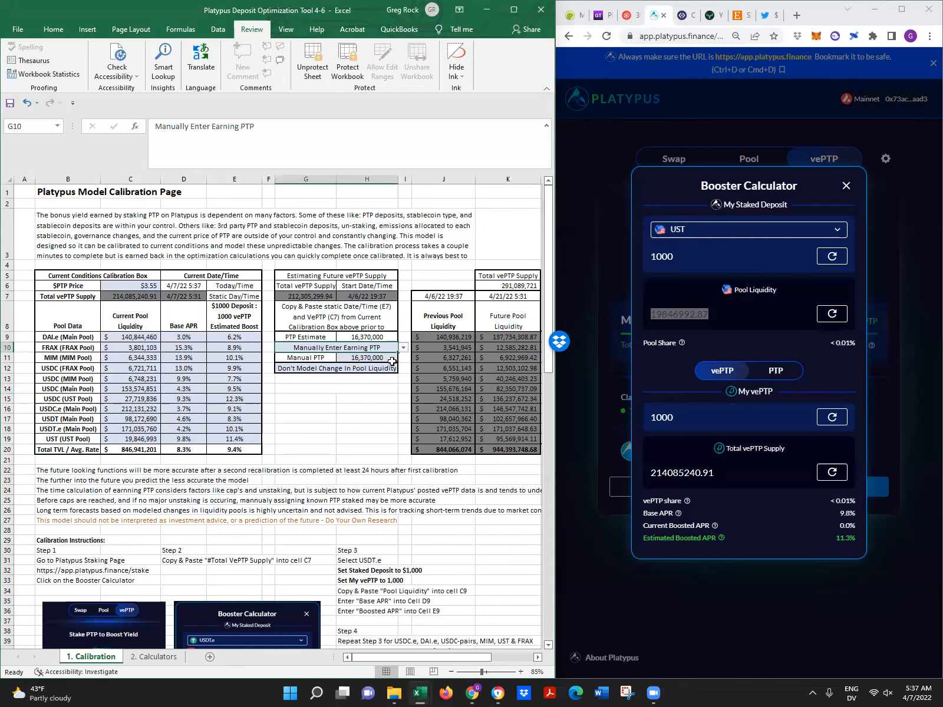
click(389, 357)
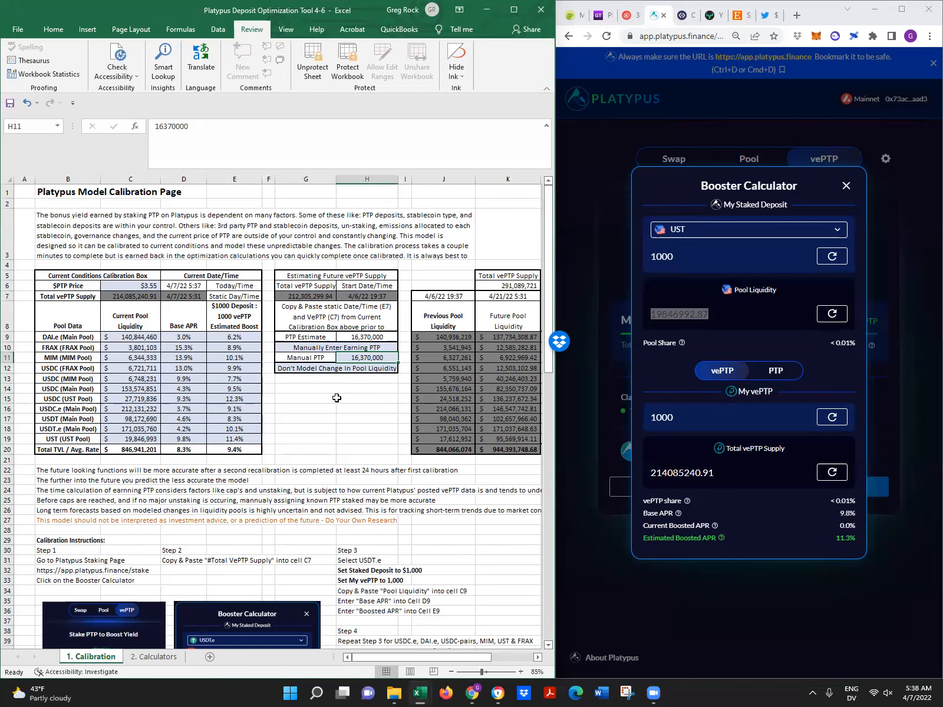
Set the pool liquidity option in G12 to Model Change In Pool Liquidity and review the previous and future pool liquidity columns.
click(319, 370)
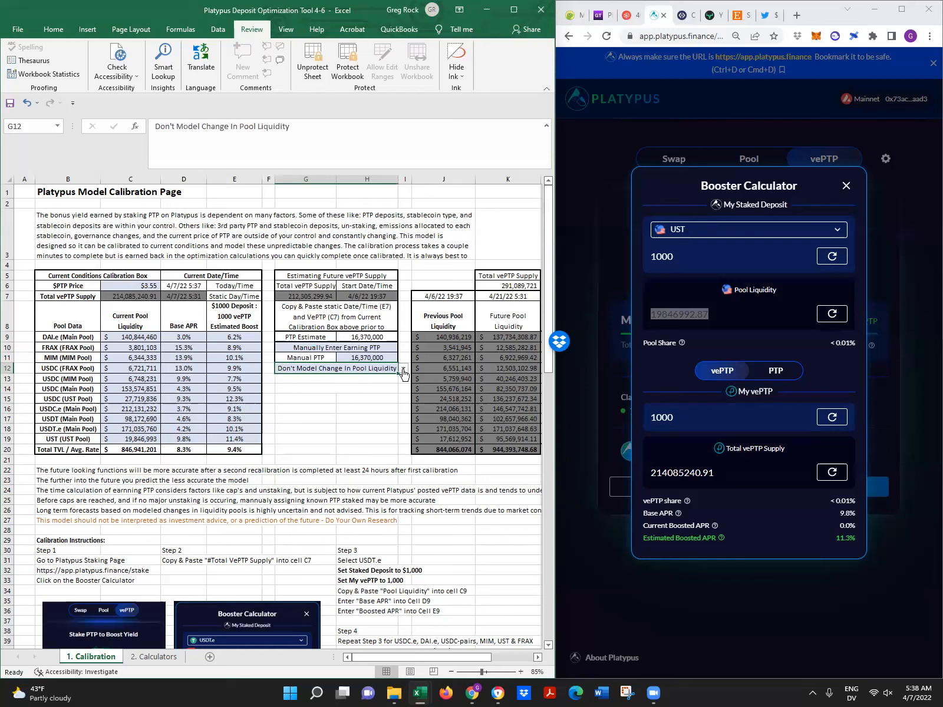
click(404, 370)
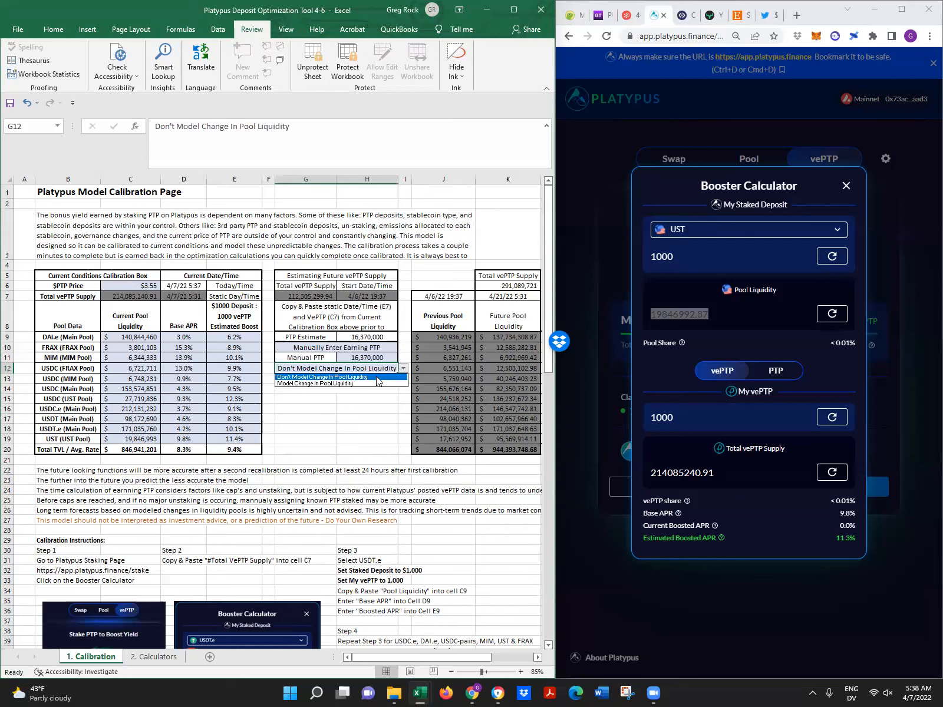
click(340, 383)
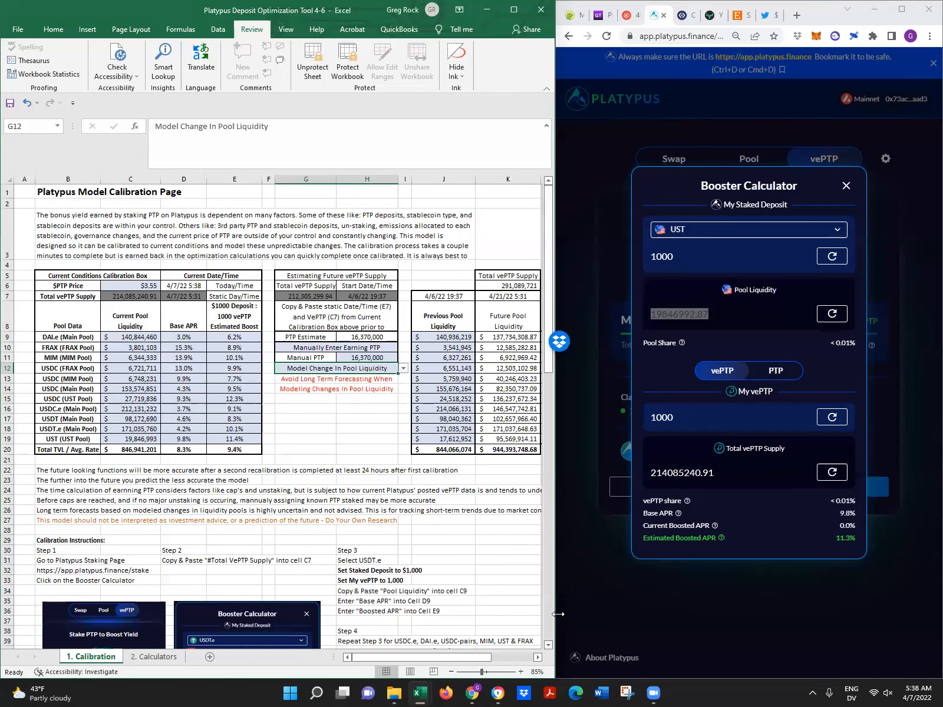
click(539, 658)
click(538, 658)
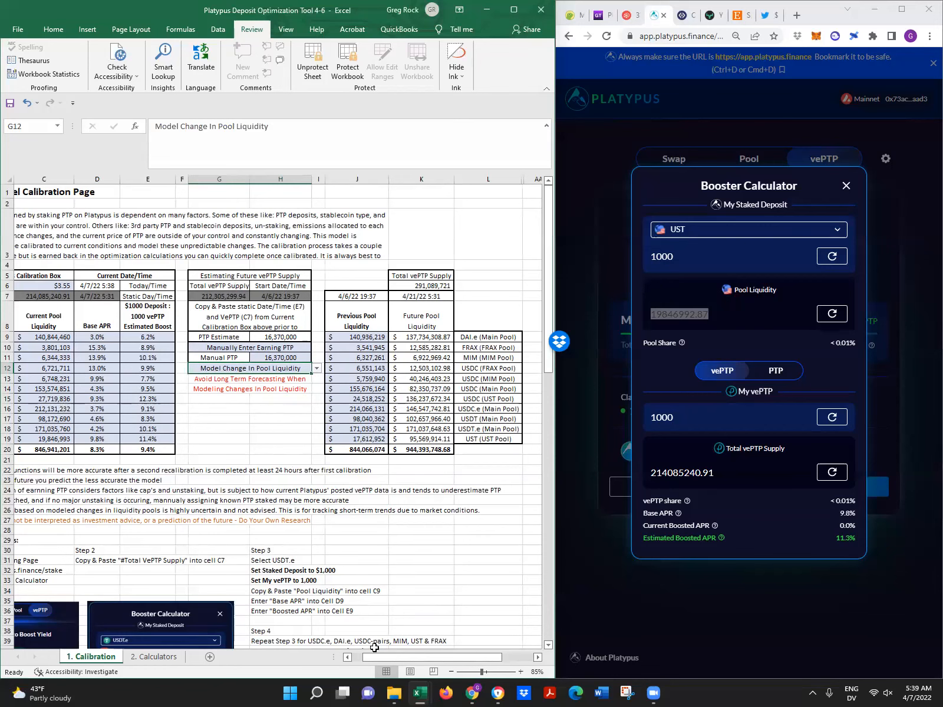
Return the pool liquidity option in G12 to Don't Model Change In Pool Liquidity.
drag(404, 657, 385, 659)
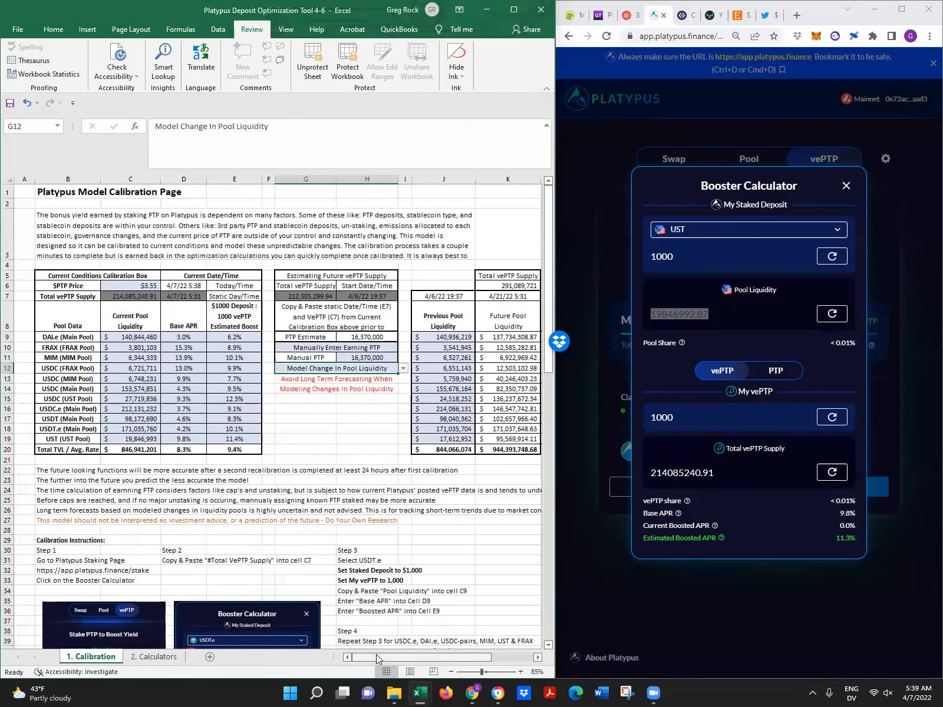
click(404, 368)
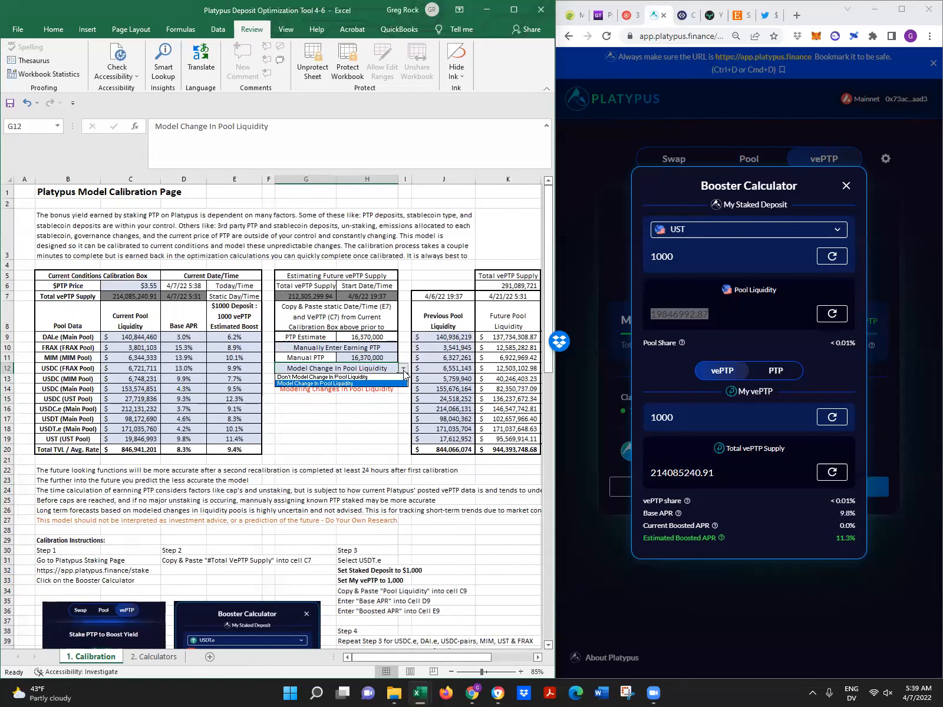
click(357, 377)
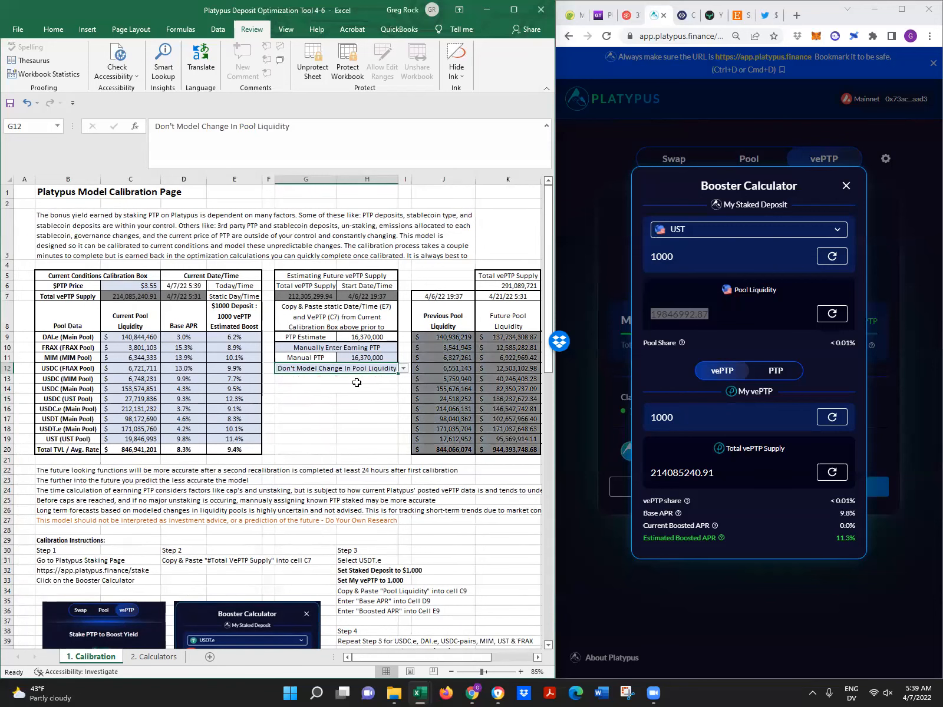